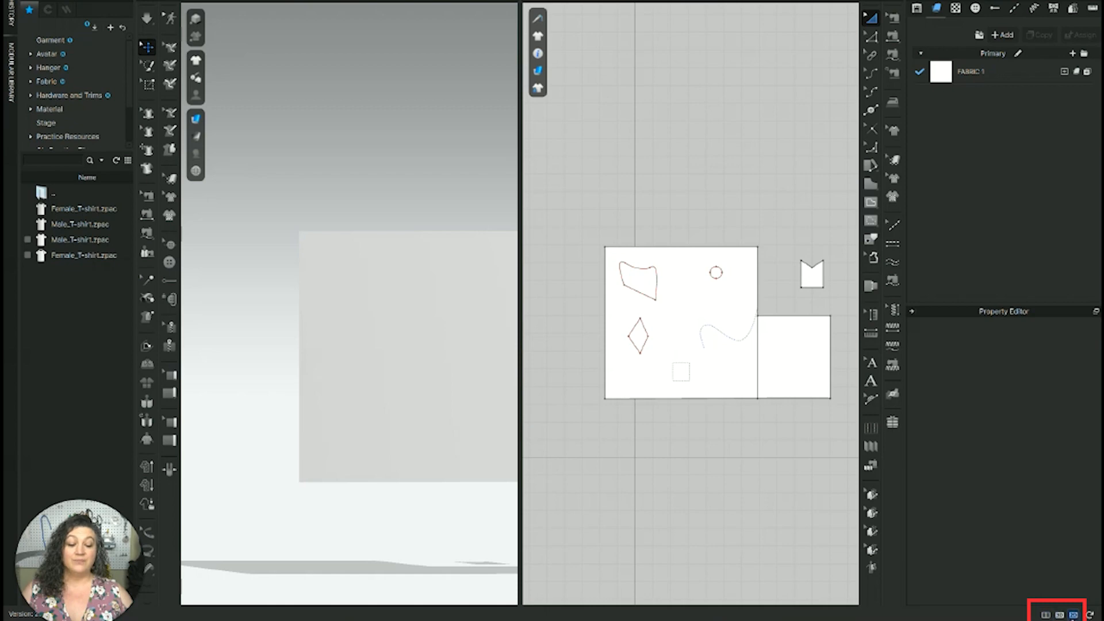
Show only the 2D pattern view, filling the workspace with the pattern pieces
{"action": "left_click", "coordinate": [1073, 615]}
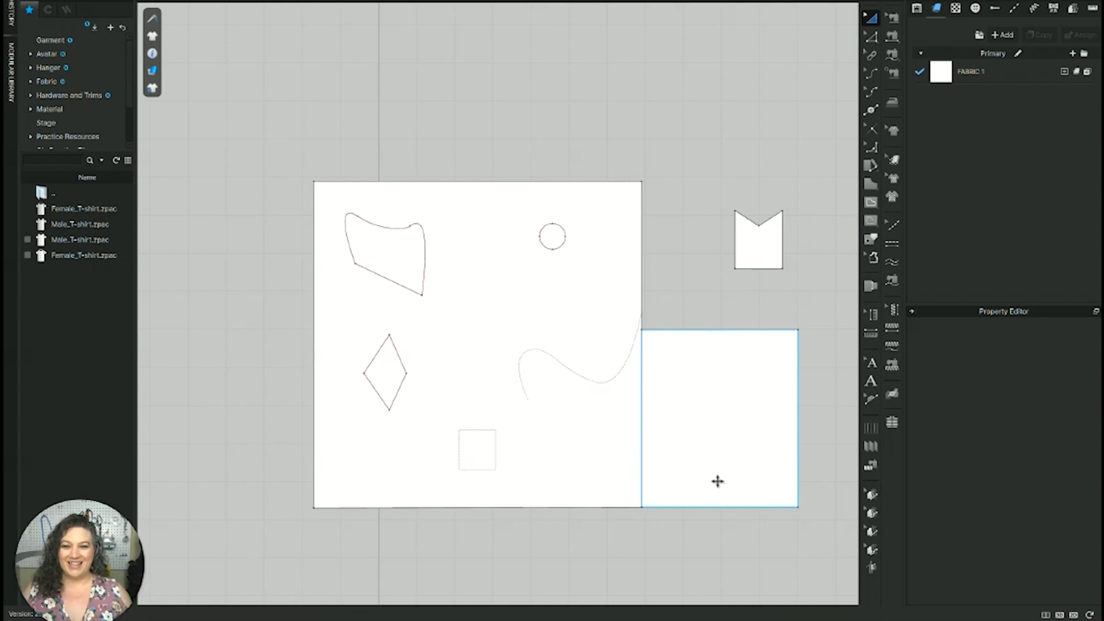
{"action": "scroll", "coordinate": [443, 294], "scroll_direction": "up", "scroll_amount": 2}
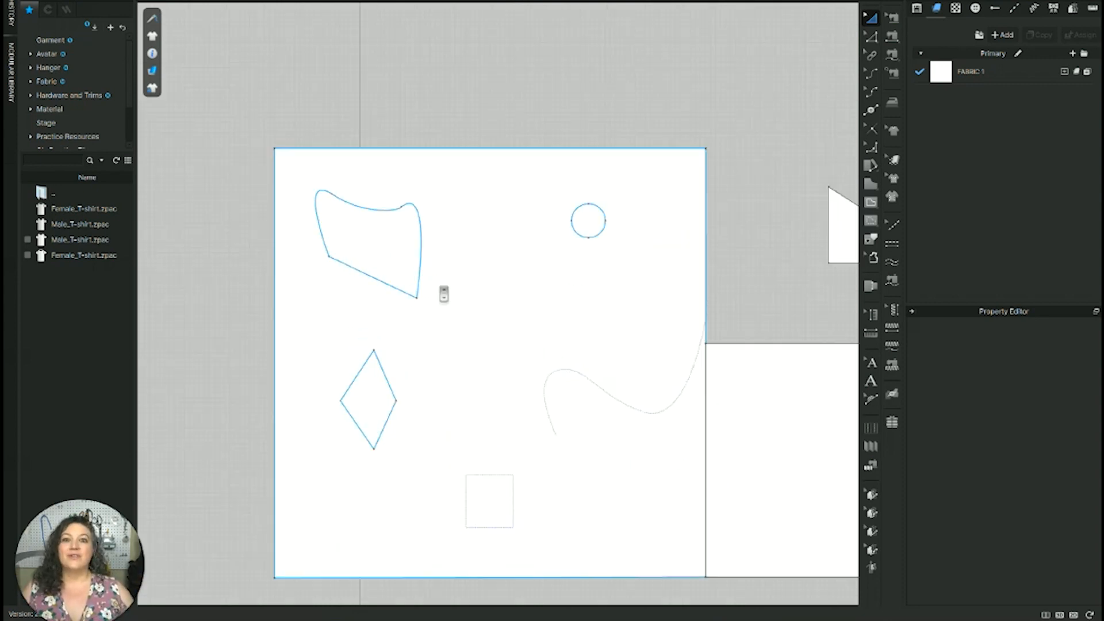
{"action": "scroll", "coordinate": [444, 294], "scroll_direction": "up", "scroll_amount": 2}
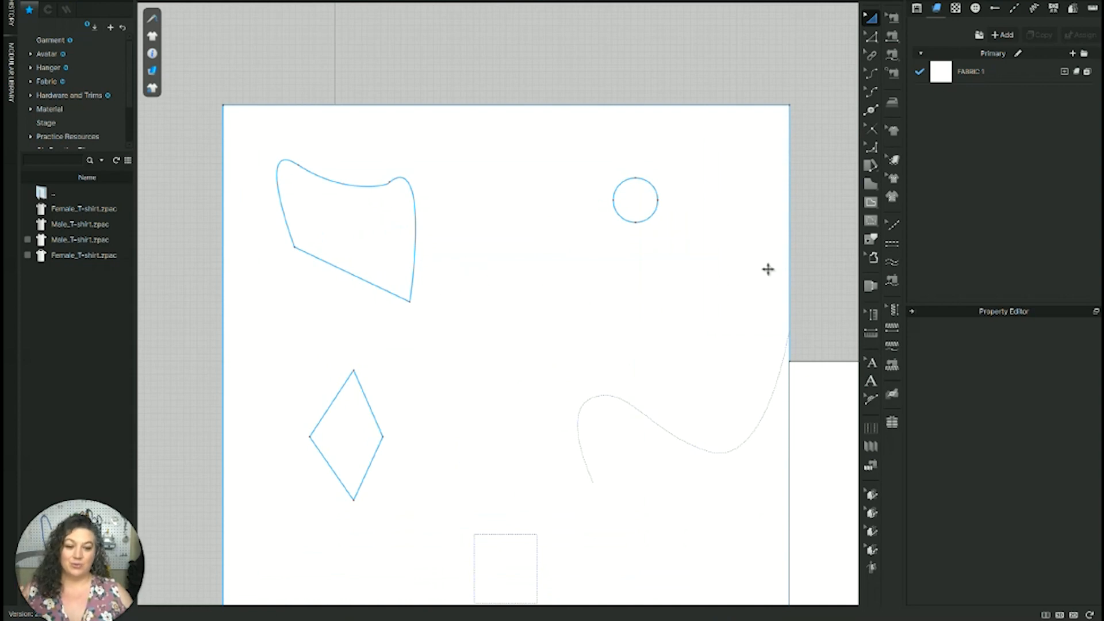
Trace all edges of the curved internal shape as a pattern and place the copy left of the large square
{"action": "left_click", "coordinate": [870, 241]}
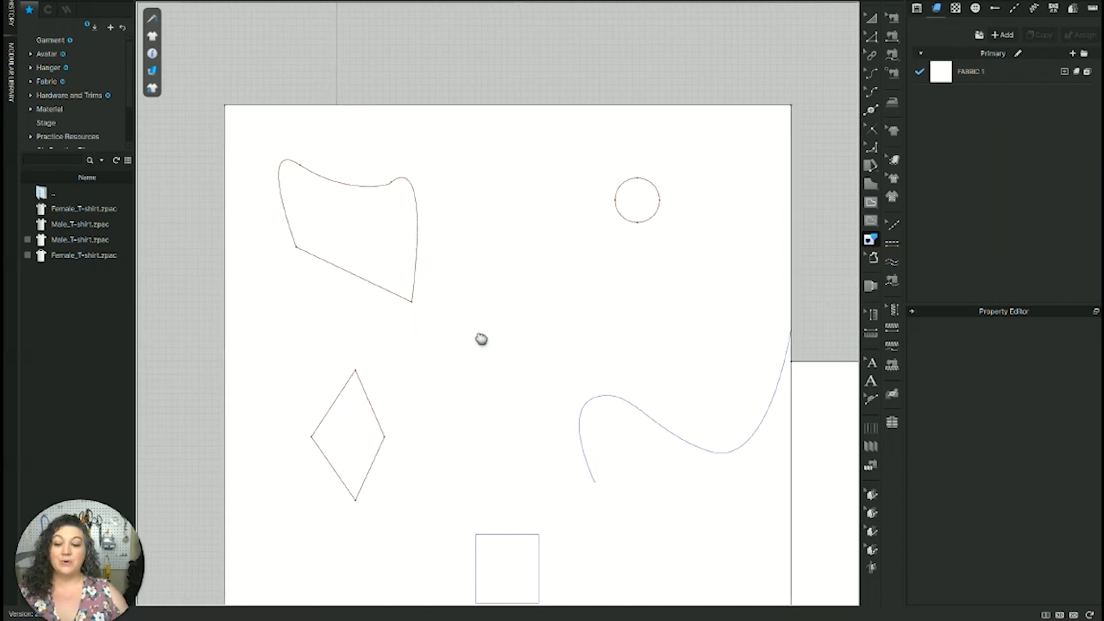
{"action": "middle_click_drag", "start_coordinate": [474, 332], "coordinate": [549, 341]}
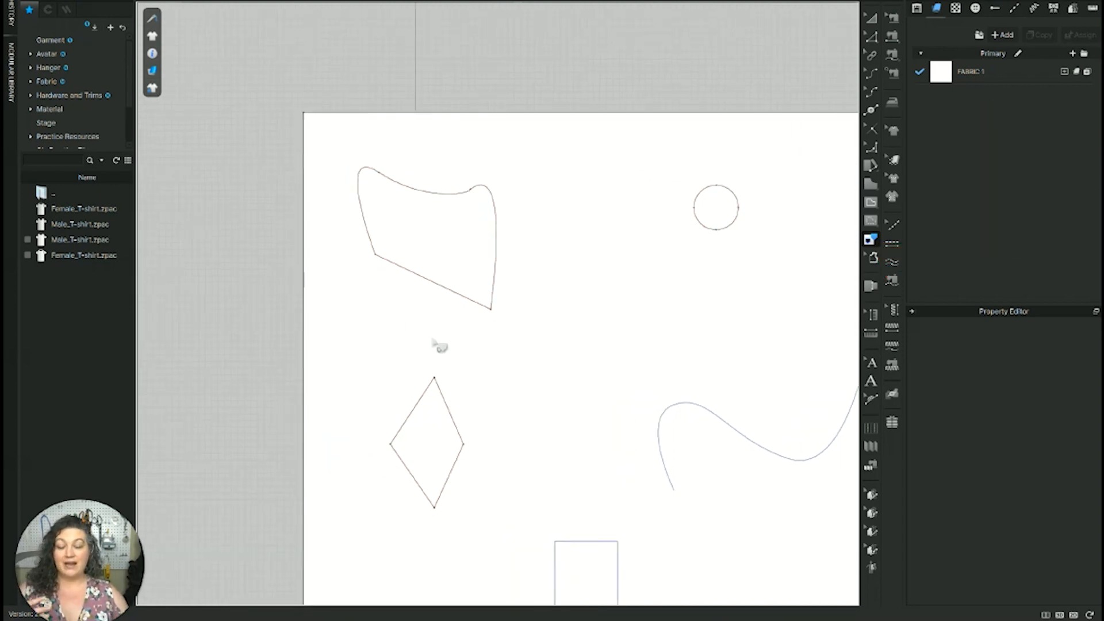
{"action": "left_click", "coordinate": [434, 284]}
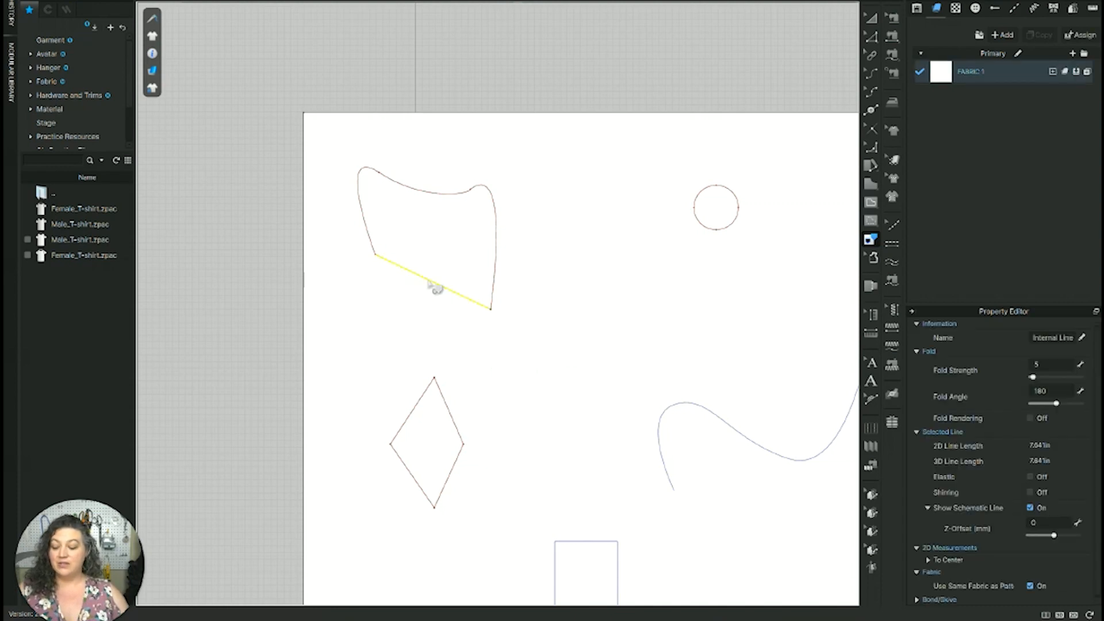
{"action": "left_click", "coordinate": [365, 214], "text": "shift"}
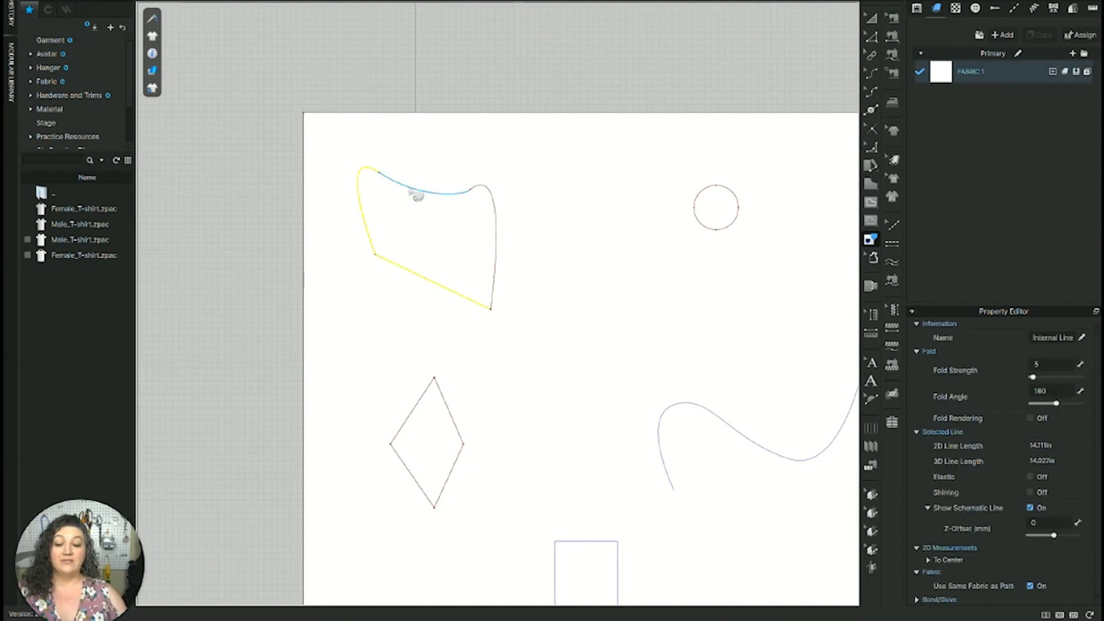
{"action": "left_click", "coordinate": [415, 194], "text": "shift"}
{"action": "left_click", "coordinate": [497, 258], "text": "shift"}
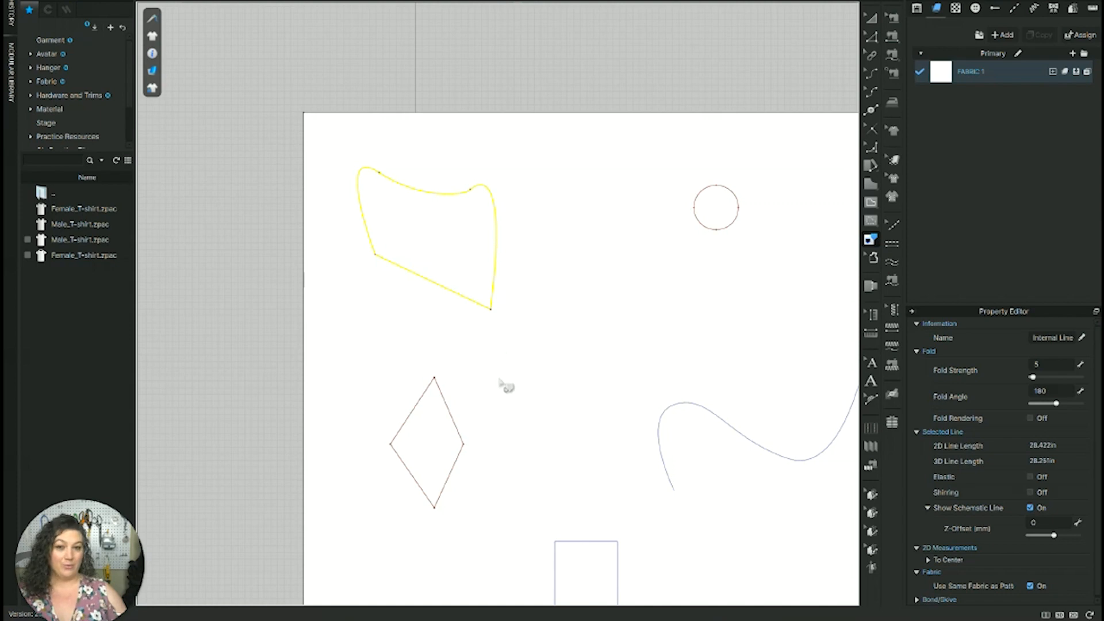
{"action": "right_click", "coordinate": [497, 279]}
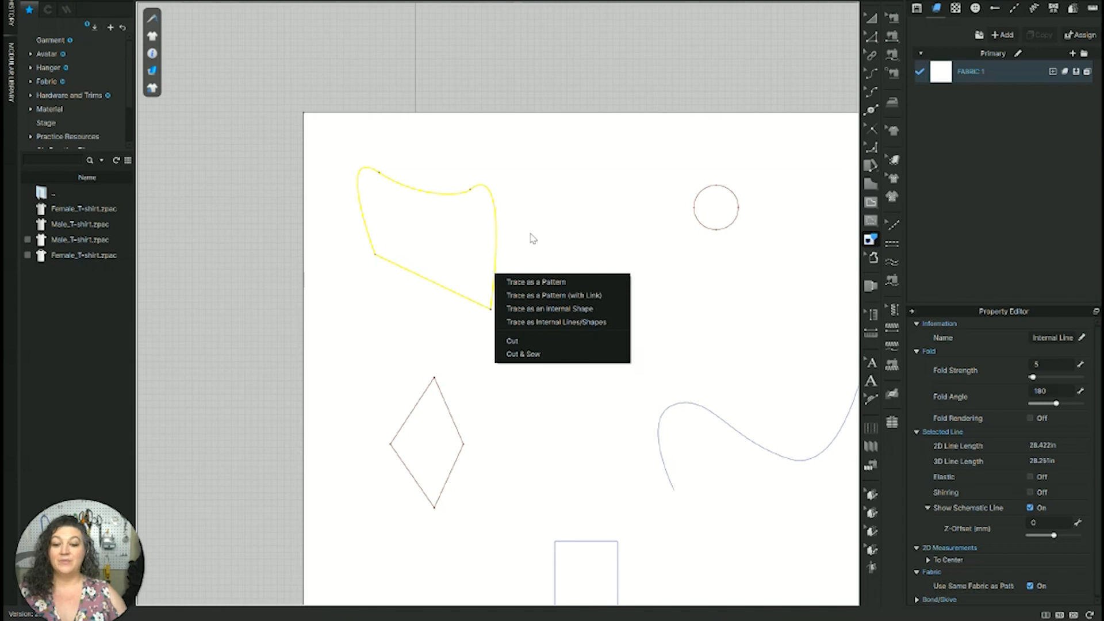
{"action": "left_click", "coordinate": [530, 281]}
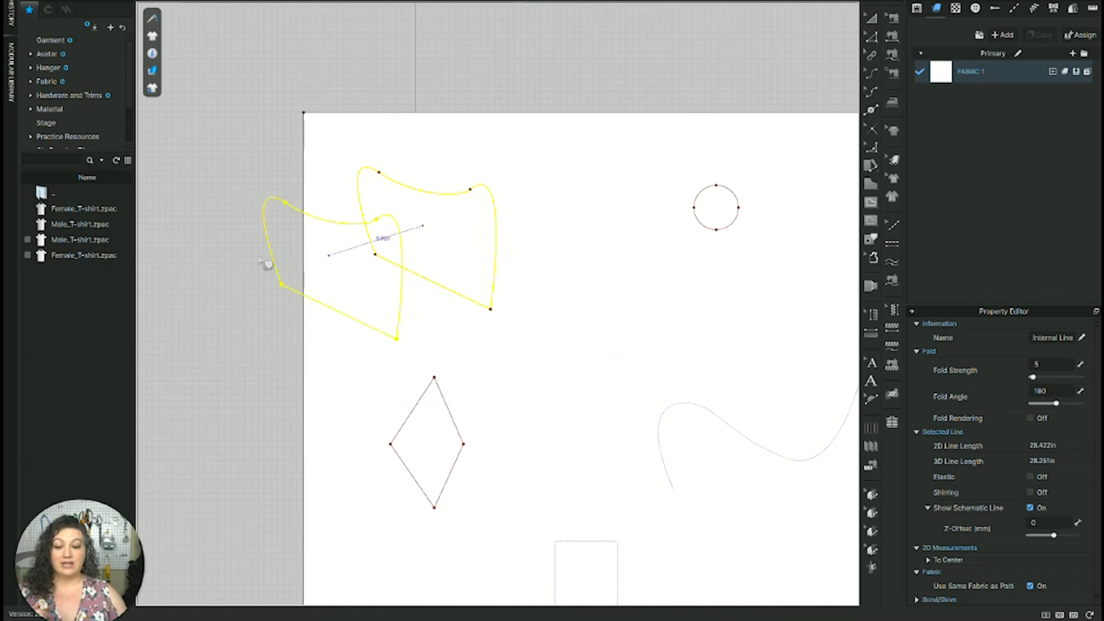
{"action": "left_click", "coordinate": [264, 338]}
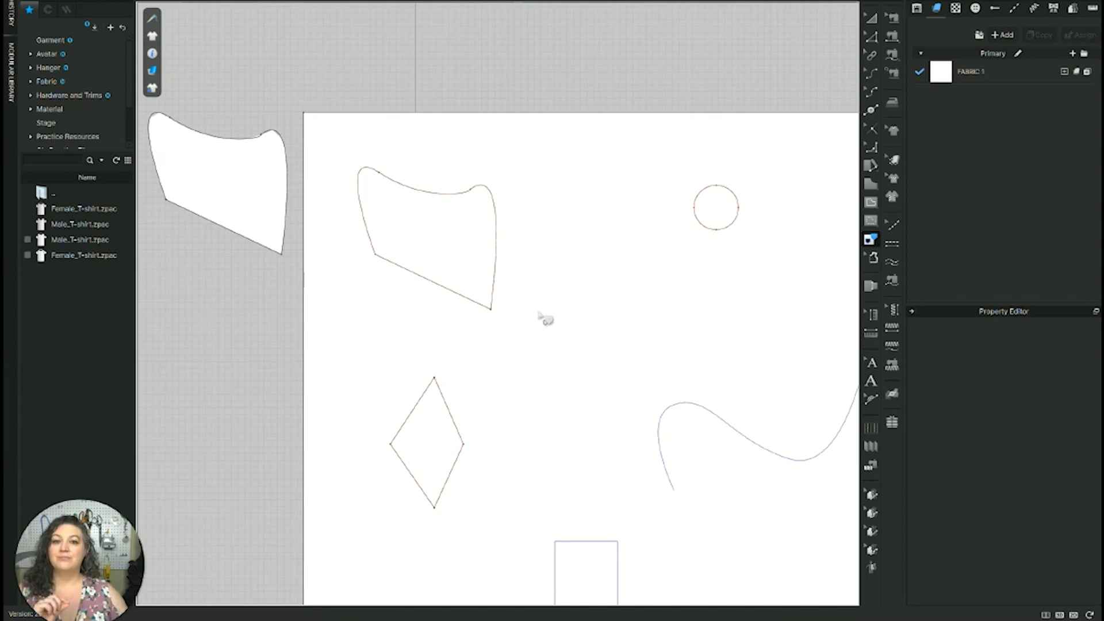
Trace the whole curved internal shape as a pattern with link, placing the linked copy below the first traced piece
{"action": "left_click", "coordinate": [488, 309]}
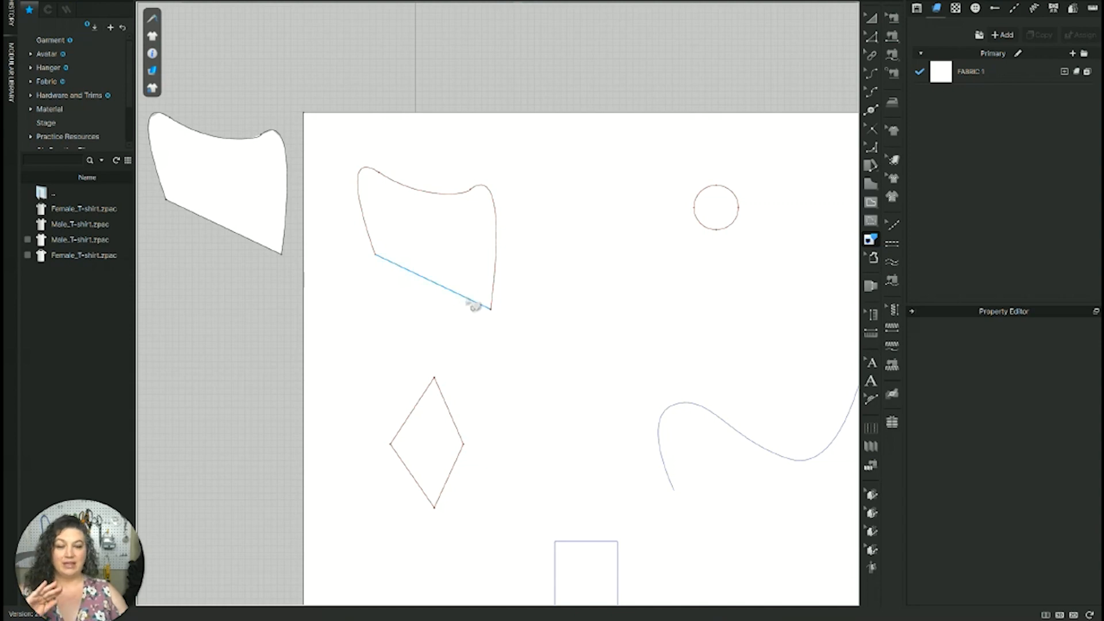
{"action": "double_click", "coordinate": [471, 308]}
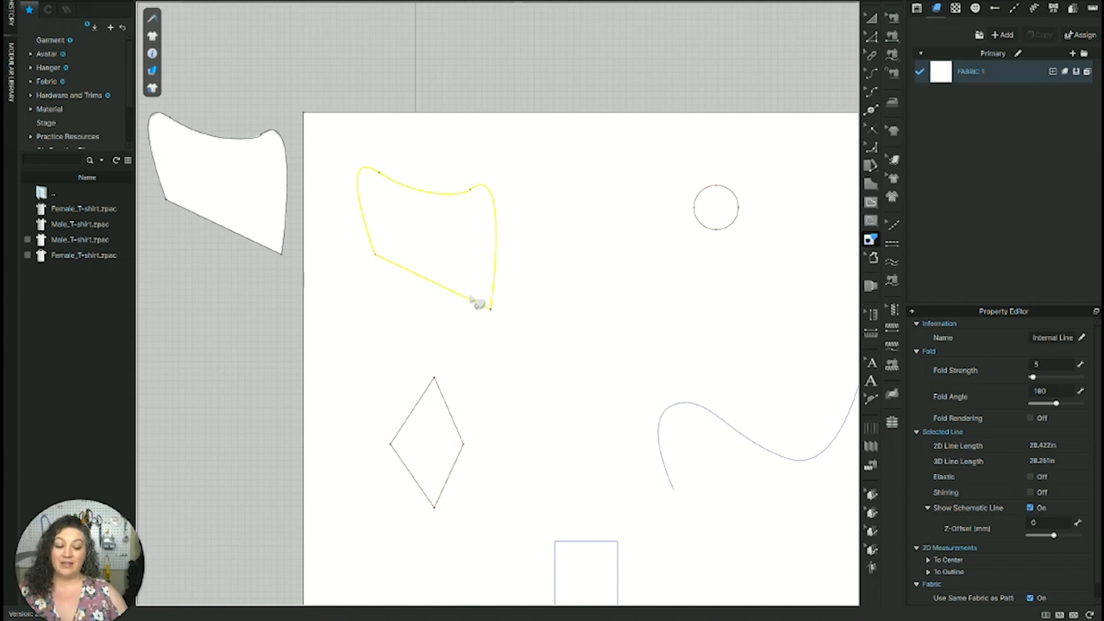
{"action": "right_click", "coordinate": [467, 307]}
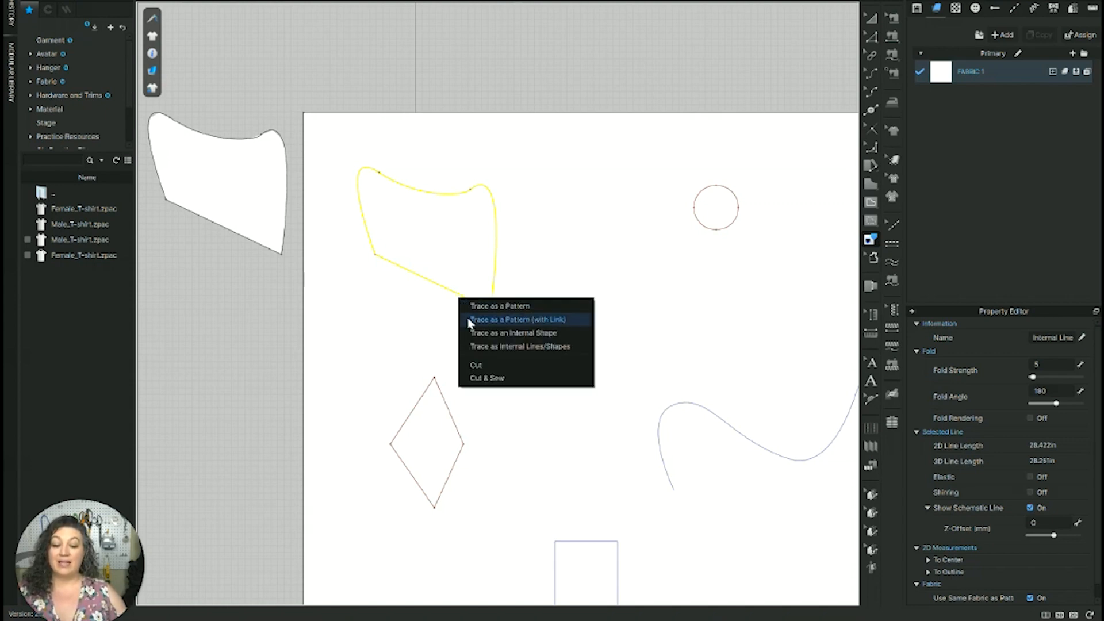
{"action": "left_click", "coordinate": [477, 318]}
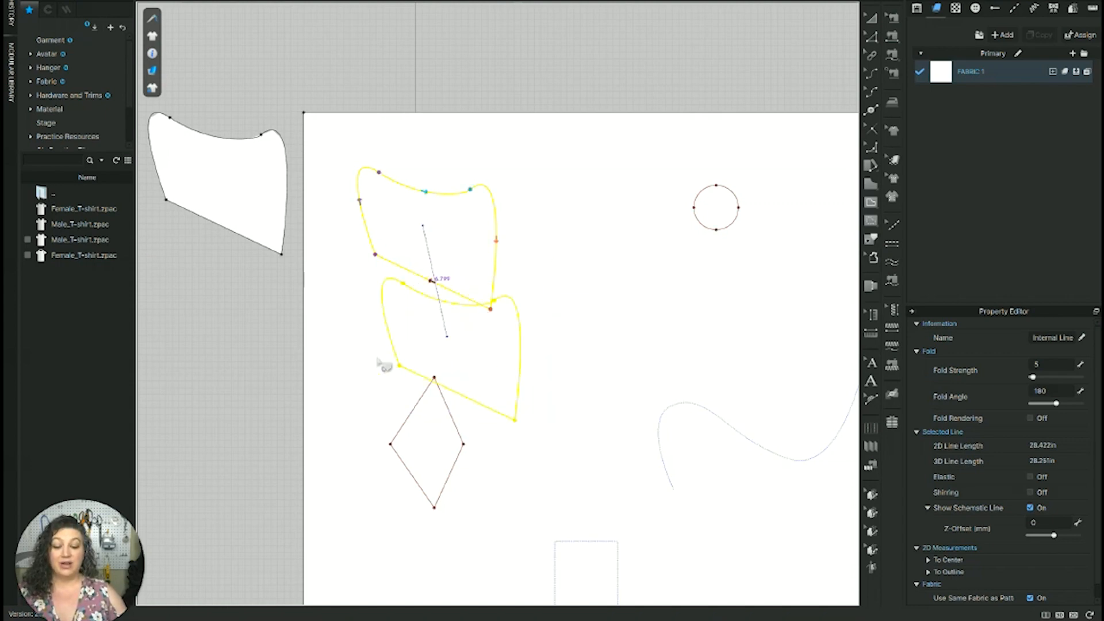
{"action": "left_click", "coordinate": [207, 329]}
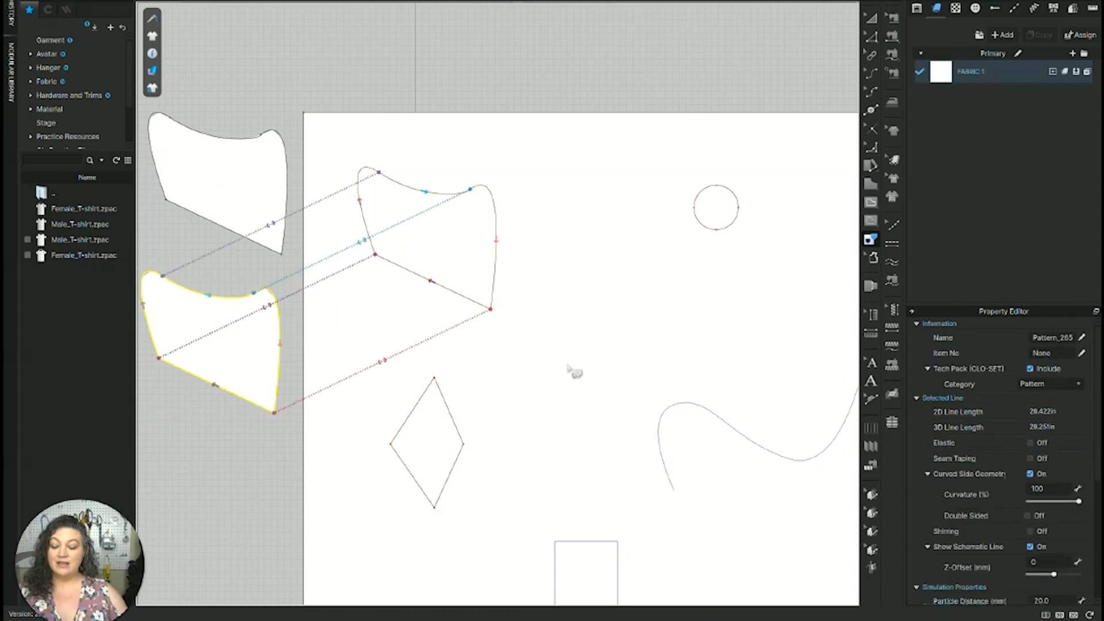
Pull the lower-right corner of the linked curved internal shape outward and deepen its upper curve
{"action": "key", "text": "z"}
{"action": "left_click", "coordinate": [503, 304]}
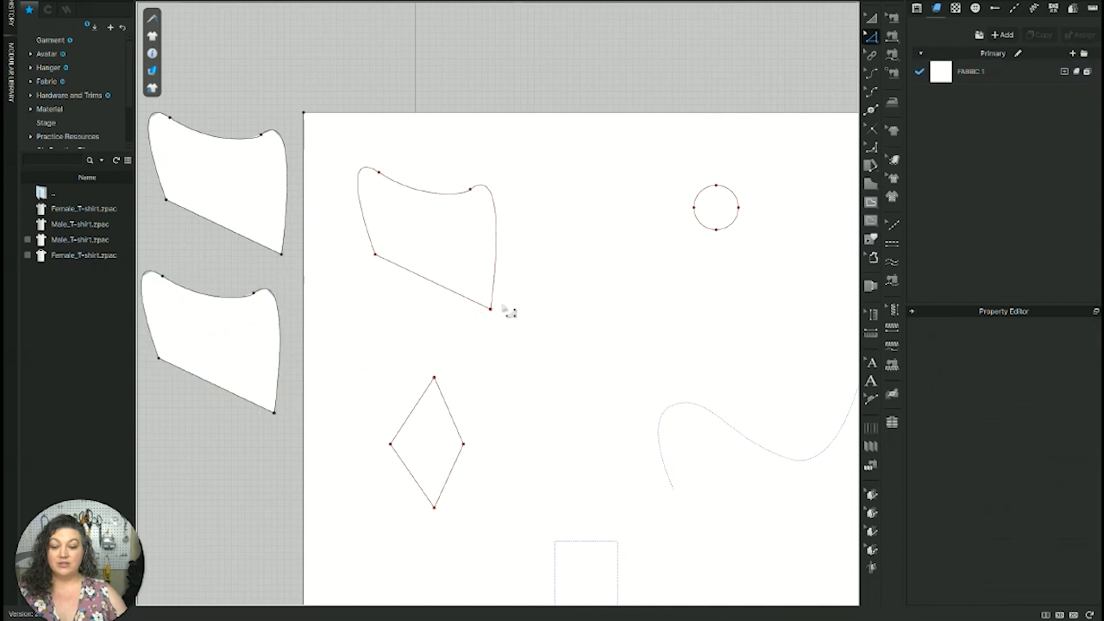
{"action": "left_click_drag", "start_coordinate": [491, 310], "coordinate": [540, 329]}
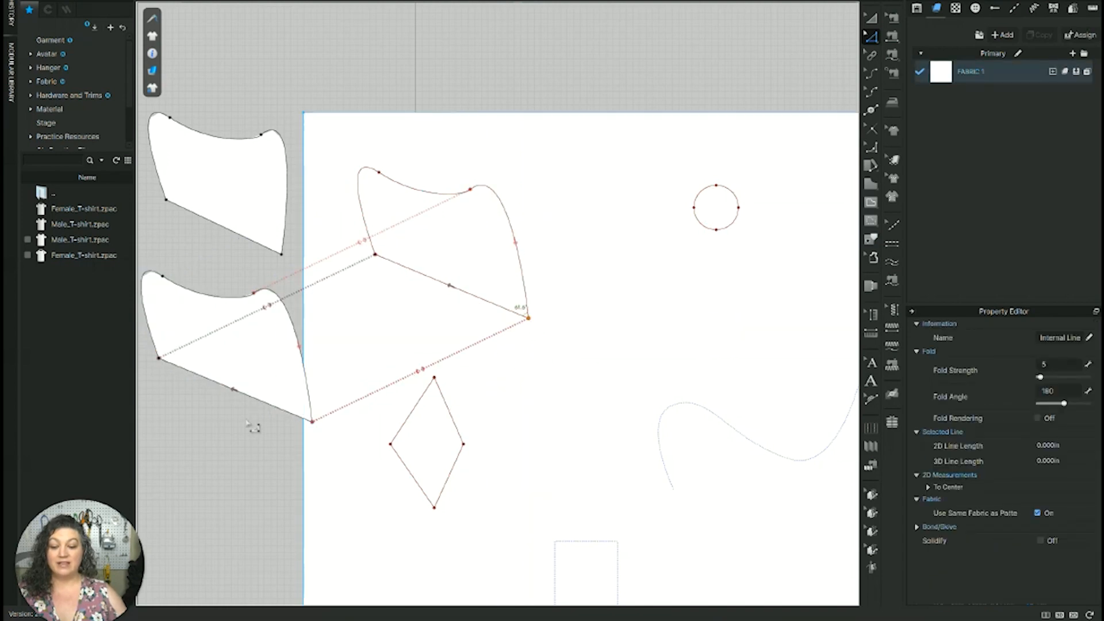
{"action": "left_click", "coordinate": [379, 172]}
{"action": "left_click_drag", "start_coordinate": [436, 213], "coordinate": [426, 224]}
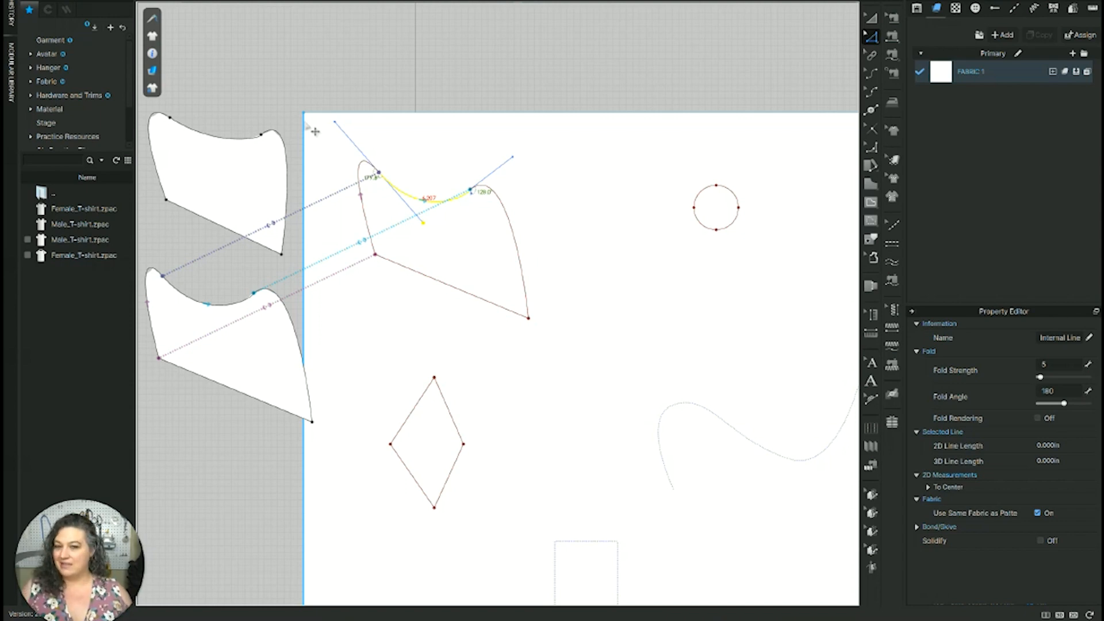
{"action": "left_click", "coordinate": [597, 421]}
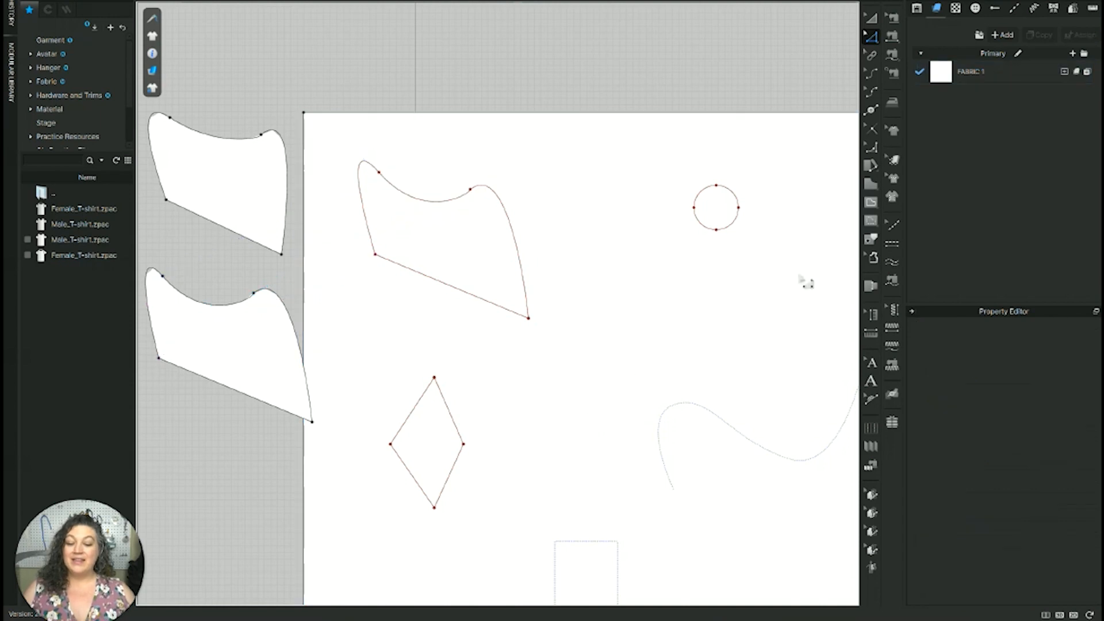
Trace the diamond inside the large square as an internal shape
{"action": "left_click", "coordinate": [870, 239]}
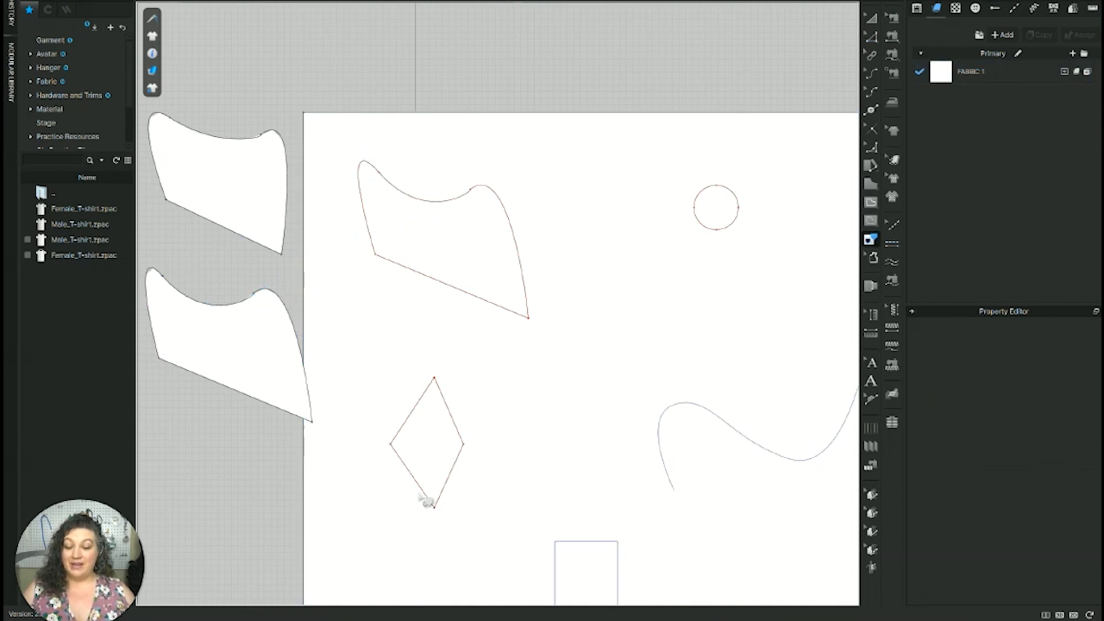
{"action": "scroll", "coordinate": [487, 460], "scroll_direction": "up", "scroll_amount": 3}
{"action": "middle_click_drag", "start_coordinate": [493, 467], "coordinate": [604, 398]}
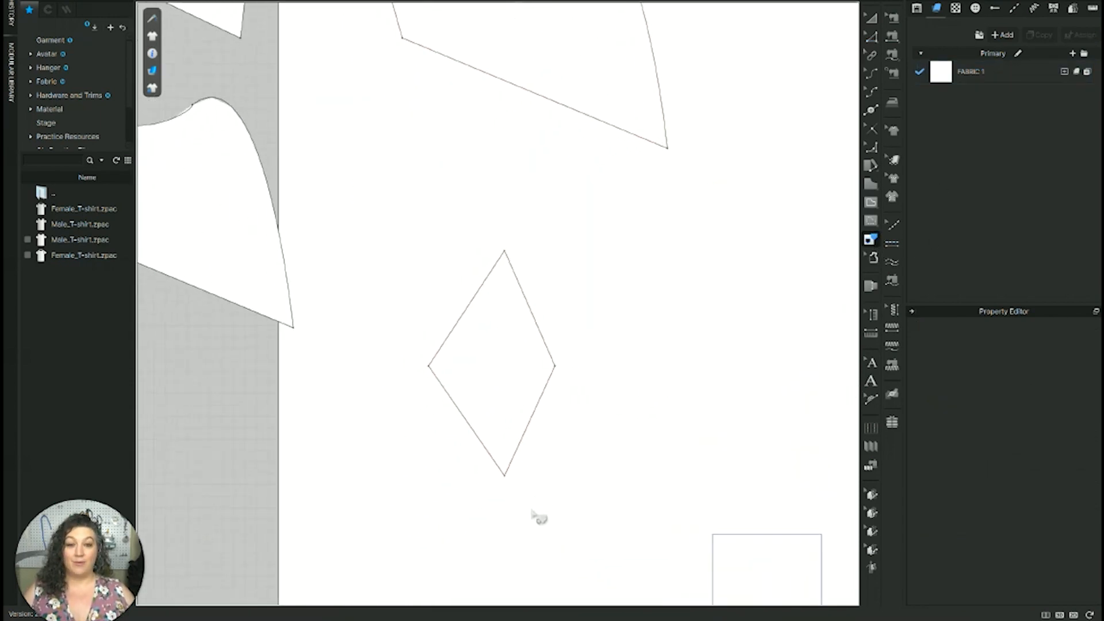
{"action": "left_click", "coordinate": [513, 454]}
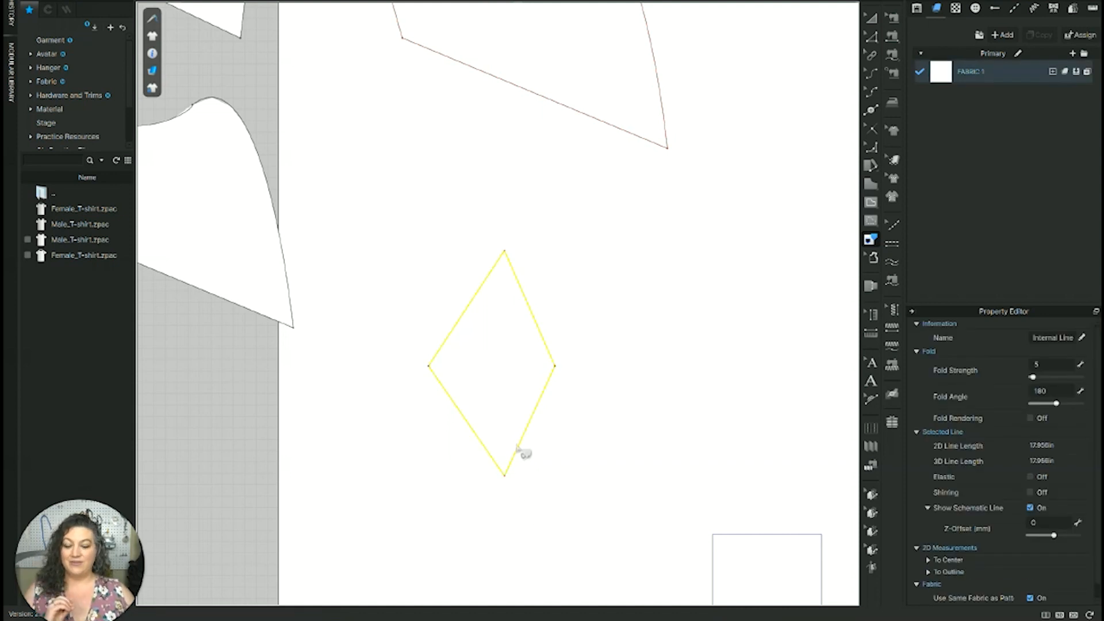
{"action": "right_click", "coordinate": [513, 447]}
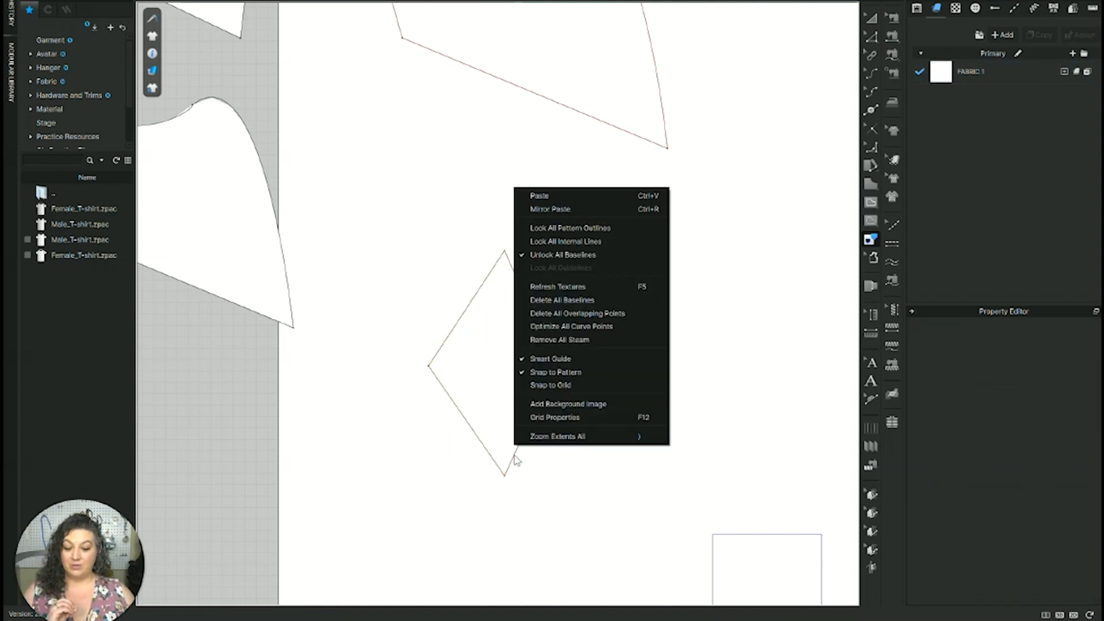
{"action": "left_click", "coordinate": [514, 456]}
{"action": "right_click", "coordinate": [514, 457]}
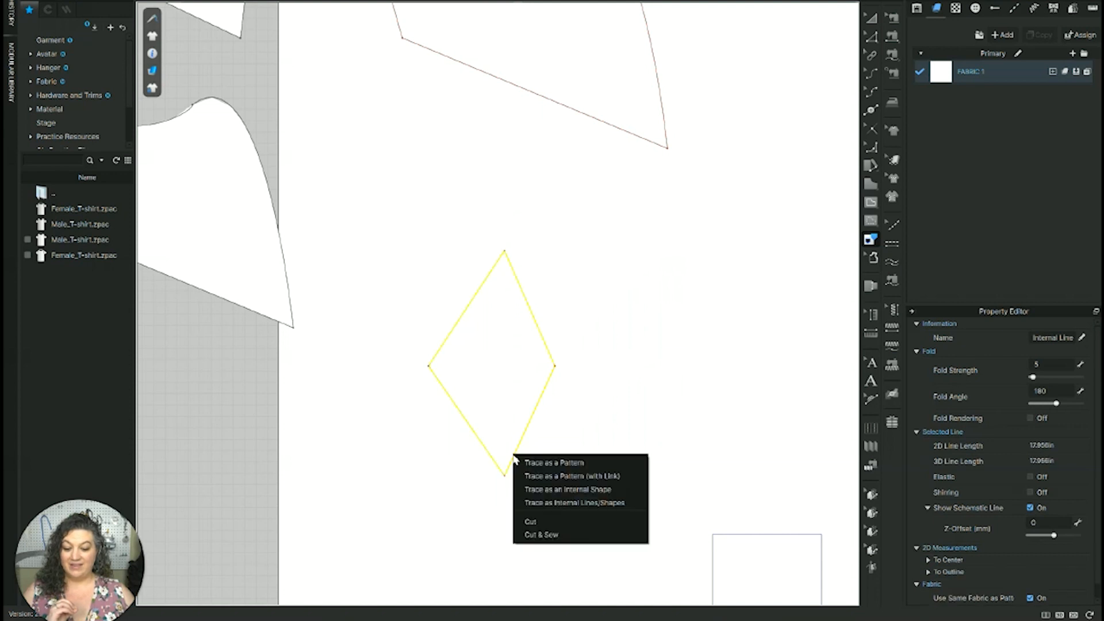
{"action": "left_click", "coordinate": [603, 495]}
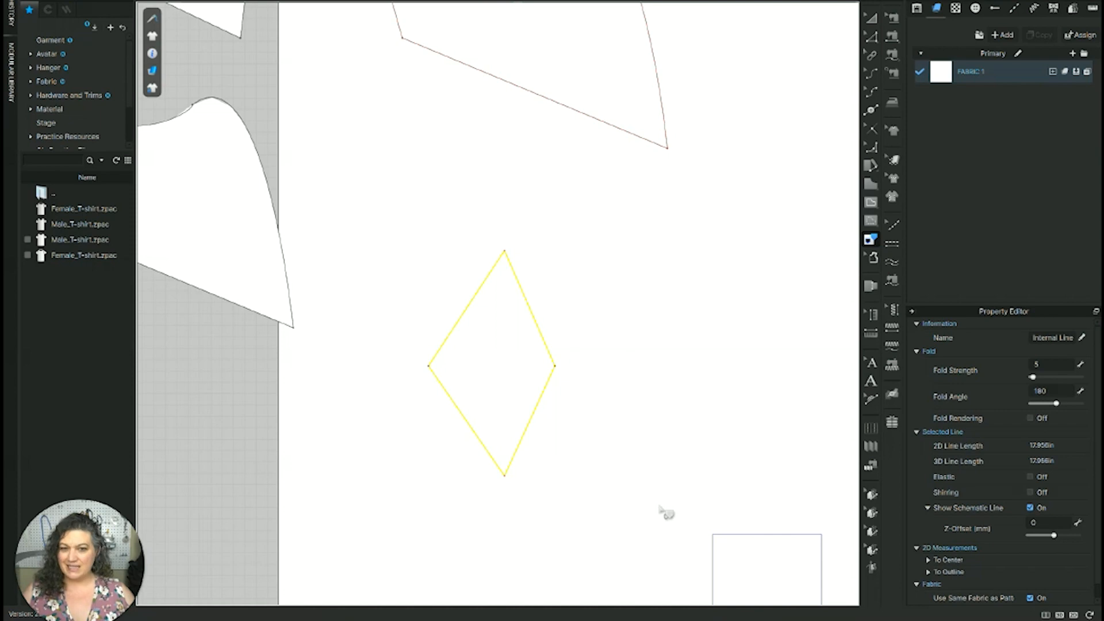
Move one of the two coincident diamonds to the right so that they only partly overlap
{"action": "key", "text": "a"}
{"action": "left_click", "coordinate": [239, 507]}
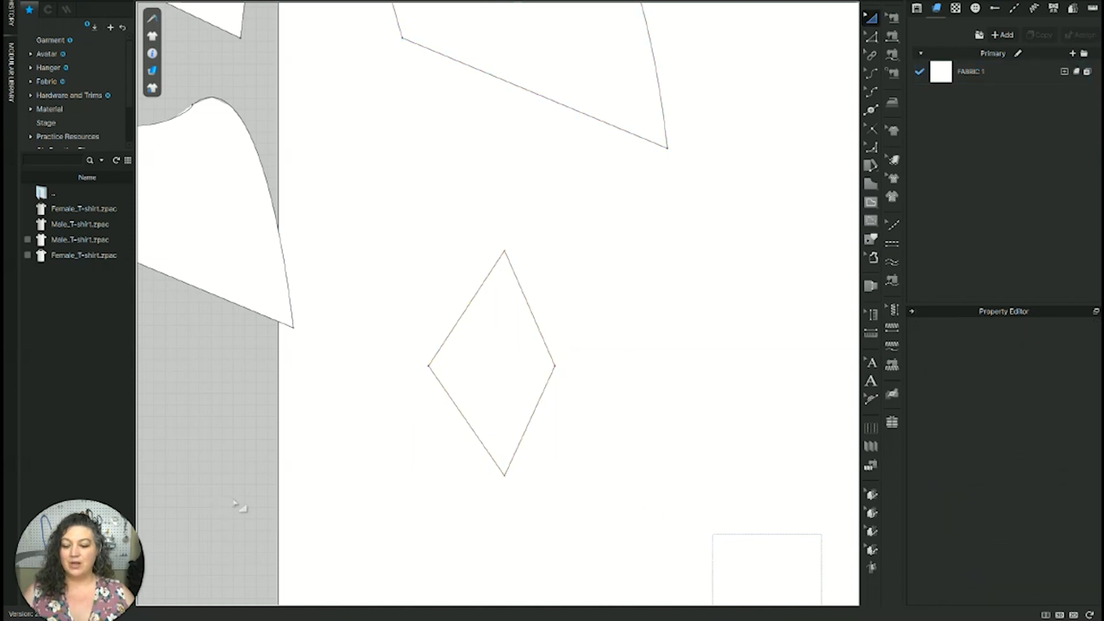
{"action": "left_click", "coordinate": [533, 424]}
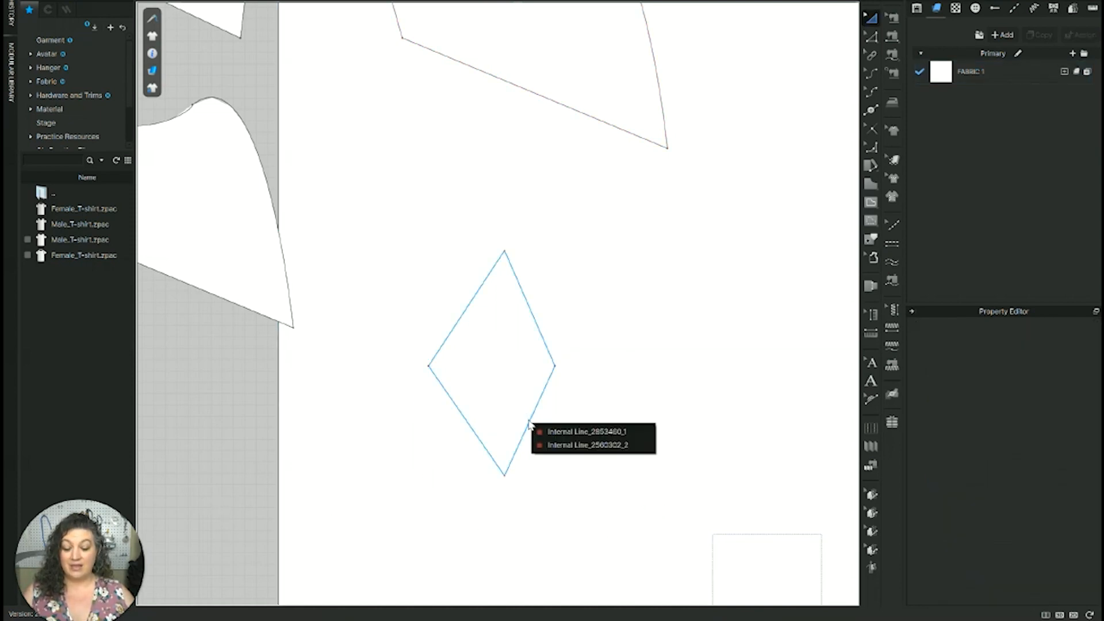
{"action": "left_click", "coordinate": [545, 431]}
{"action": "left_click_drag", "start_coordinate": [535, 419], "coordinate": [624, 414]}
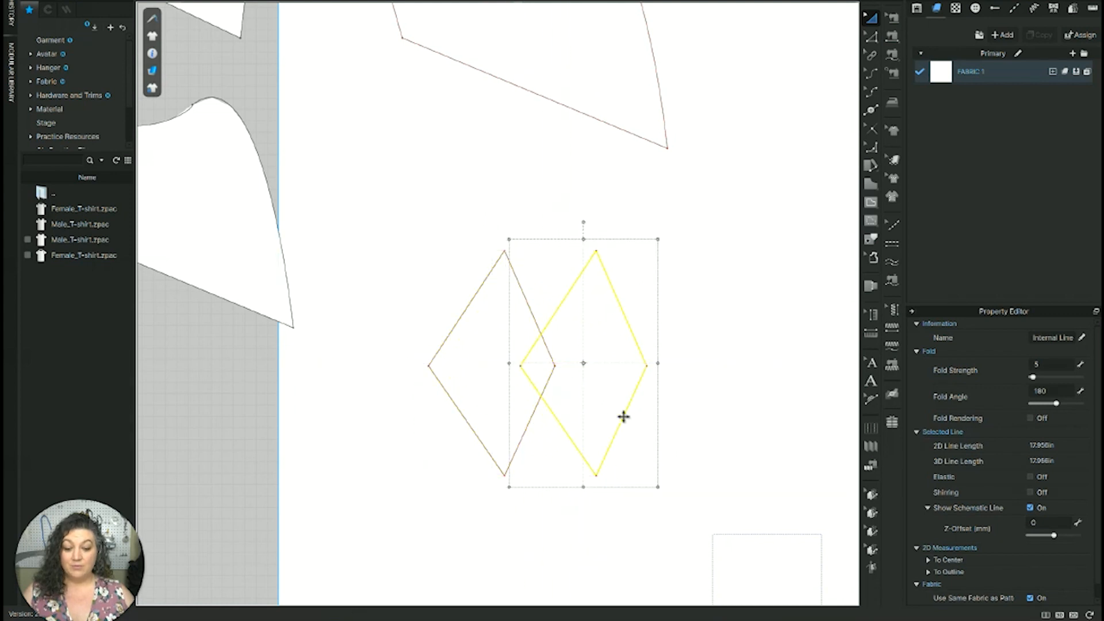
{"action": "left_click", "coordinate": [513, 559]}
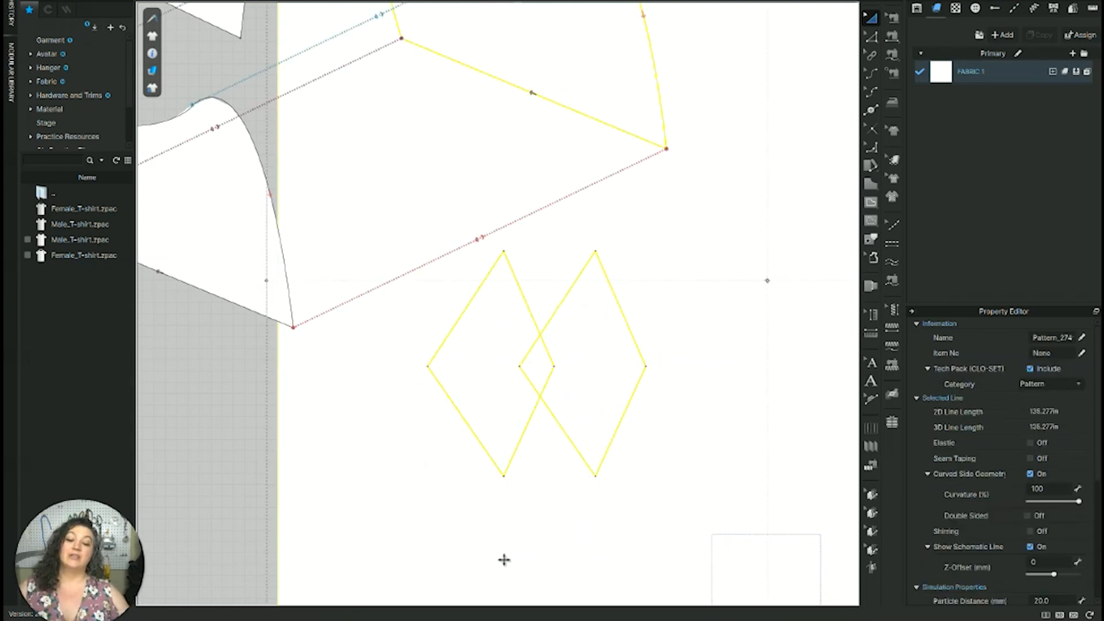
{"action": "left_click", "coordinate": [187, 528]}
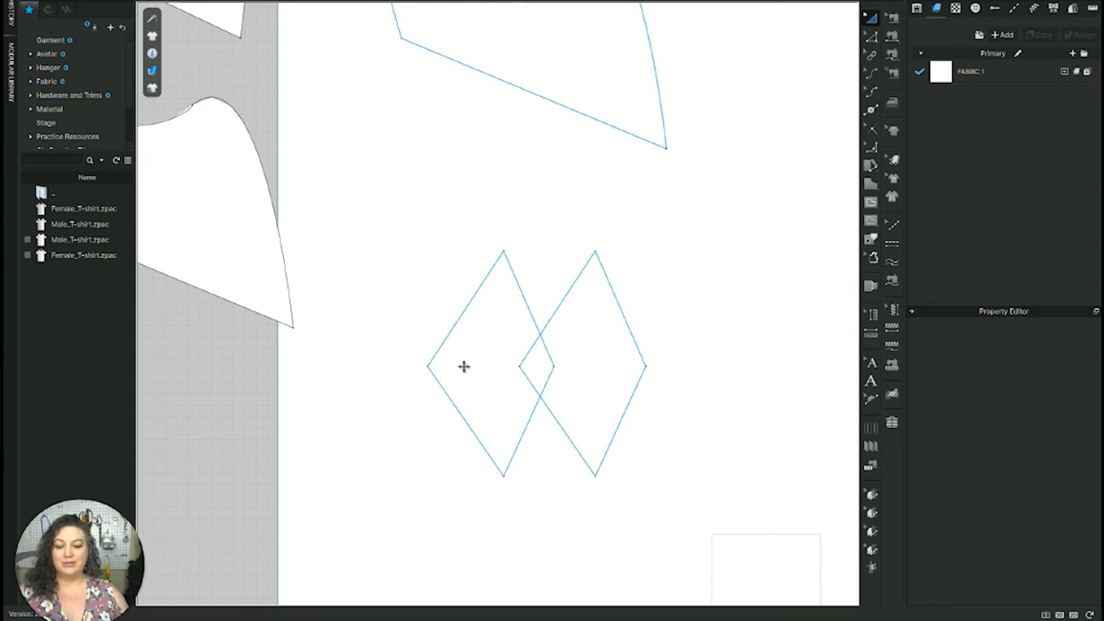
Clone the small notched pattern piece as an internal shape
{"action": "scroll", "coordinate": [464, 364], "scroll_direction": "down", "scroll_amount": 5}
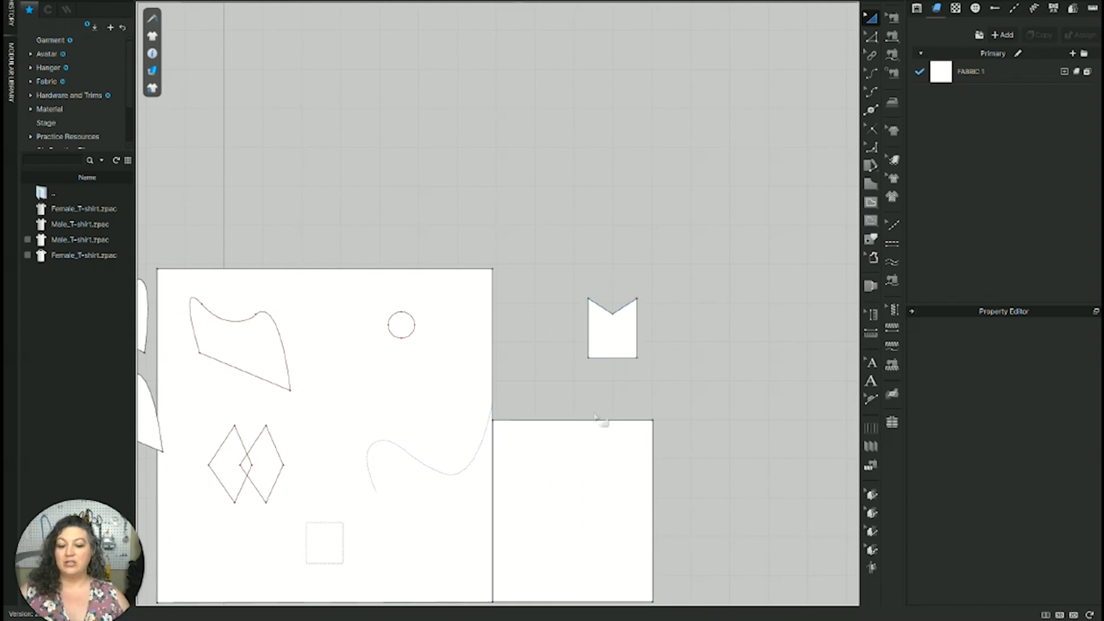
{"action": "left_click", "coordinate": [637, 336]}
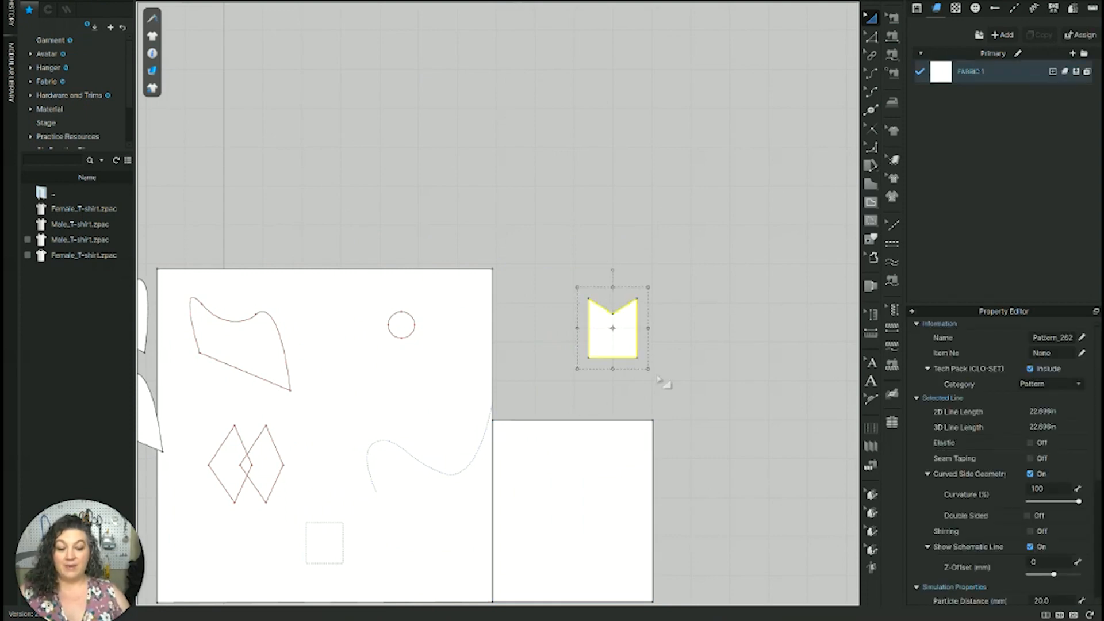
{"action": "right_click", "coordinate": [626, 348]}
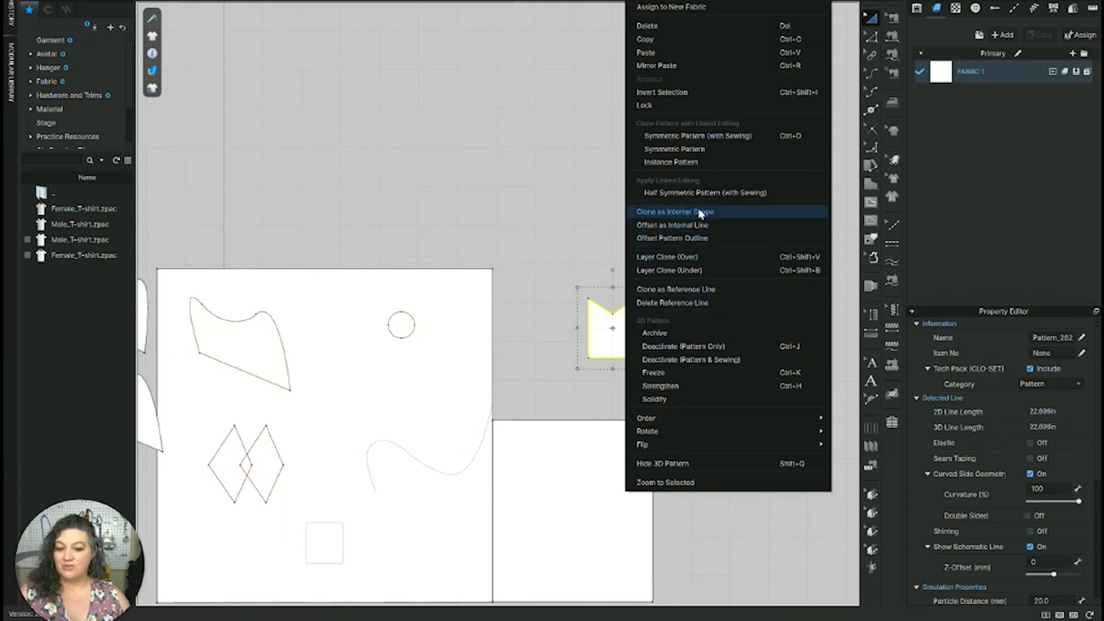
{"action": "left_click", "coordinate": [733, 211]}
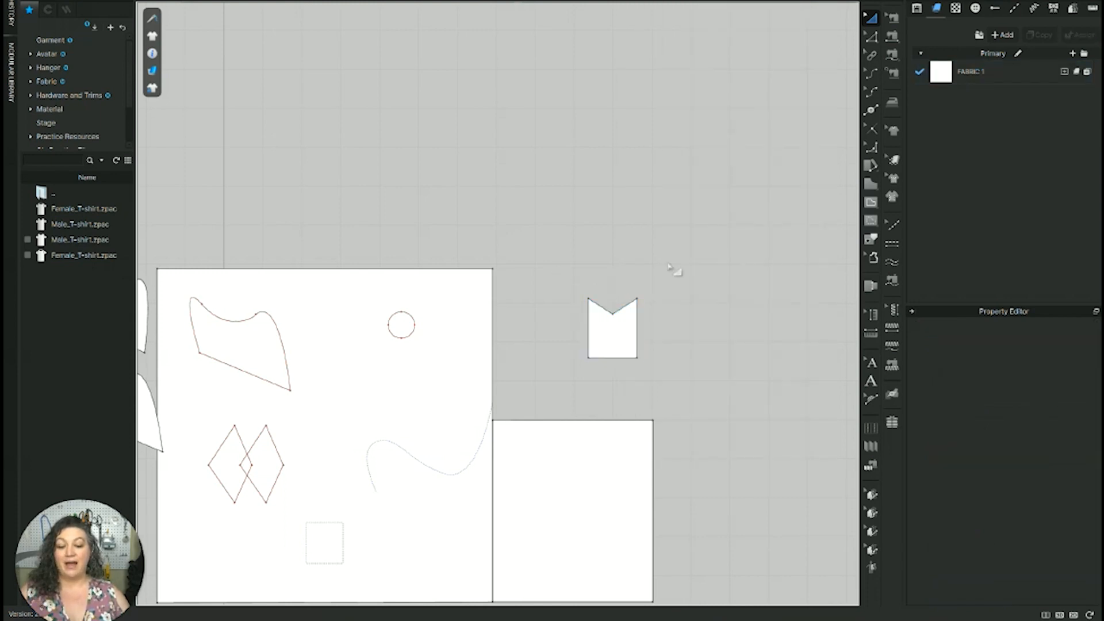
Clone the small notched pattern piece as an internal shape and place it inside the upper-left area of the smaller square pattern
{"action": "left_click", "coordinate": [609, 343]}
{"action": "right_click", "coordinate": [611, 349]}
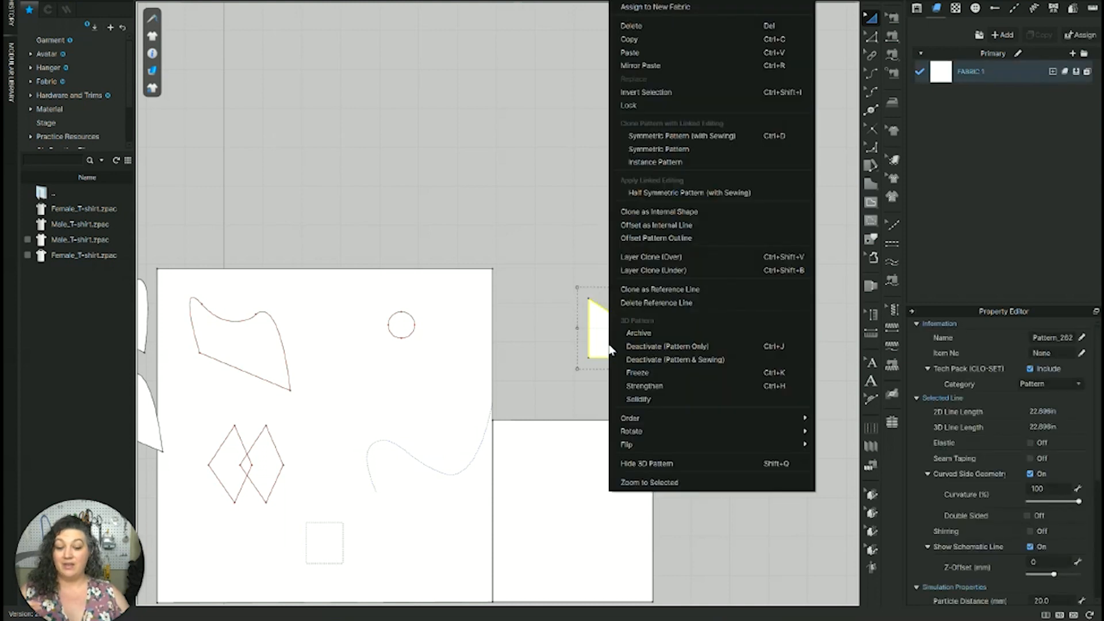
{"action": "left_click", "coordinate": [691, 218]}
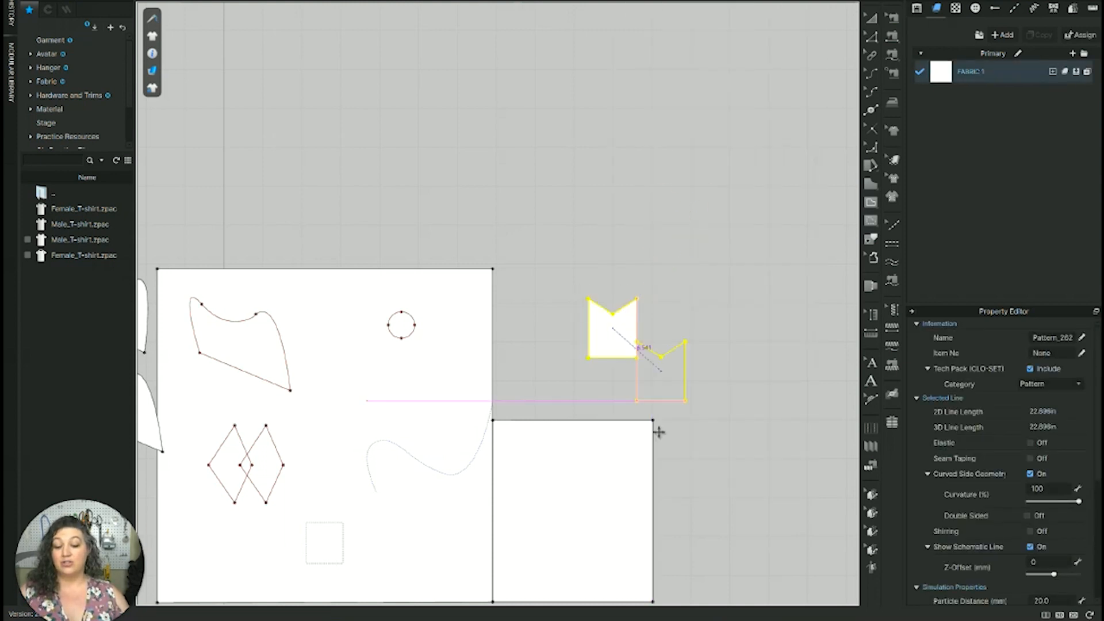
{"action": "scroll", "coordinate": [659, 431], "scroll_direction": "down", "scroll_amount": 2}
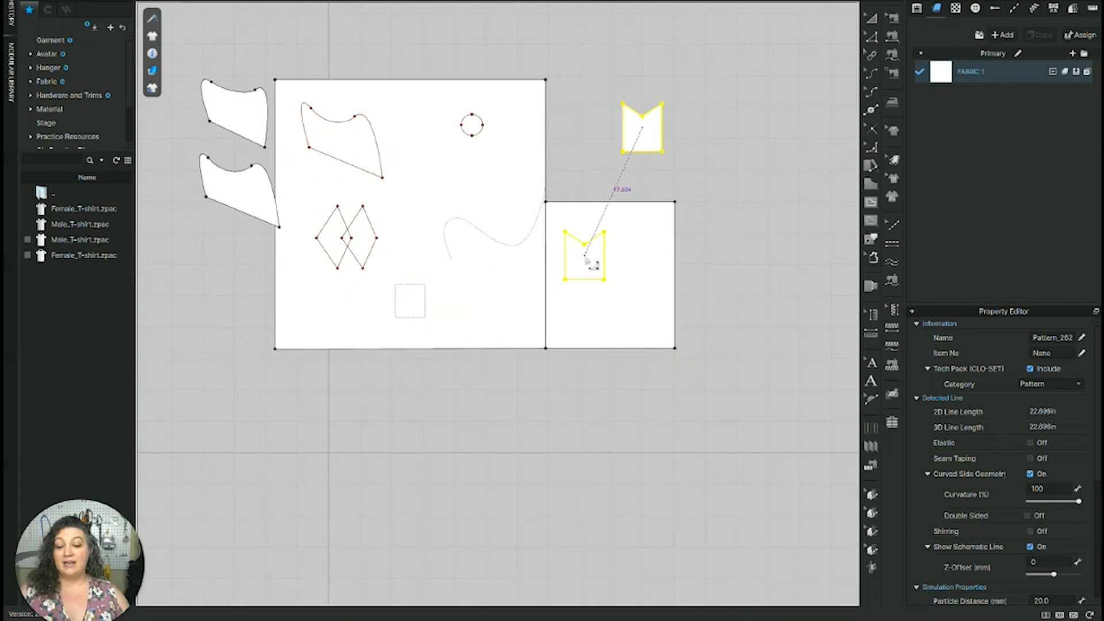
{"action": "left_click", "coordinate": [591, 262]}
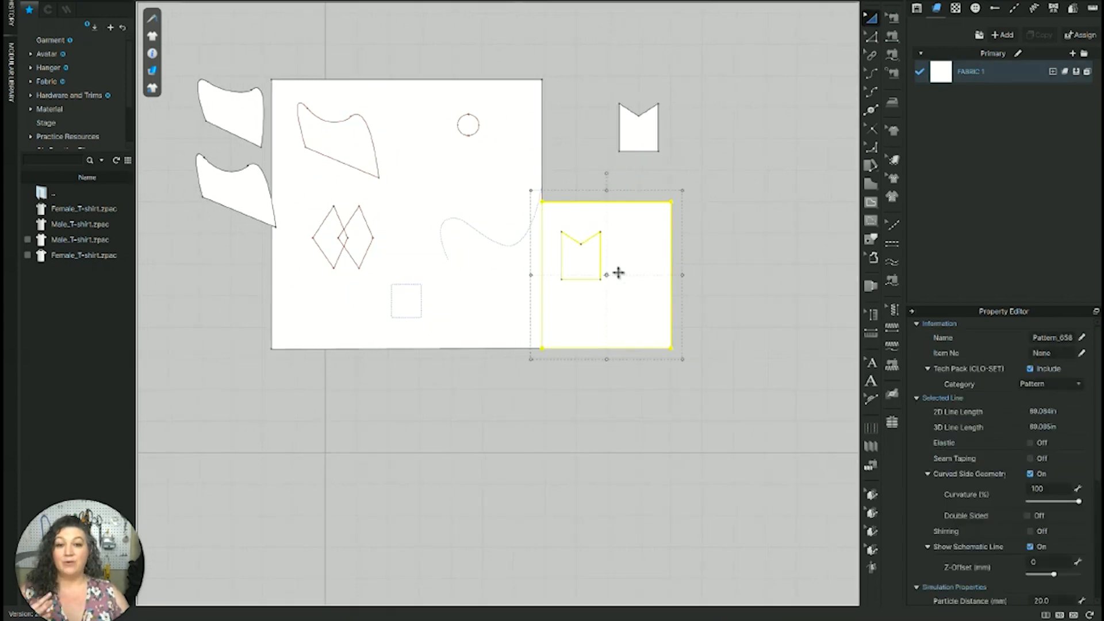
{"action": "left_click", "coordinate": [748, 202]}
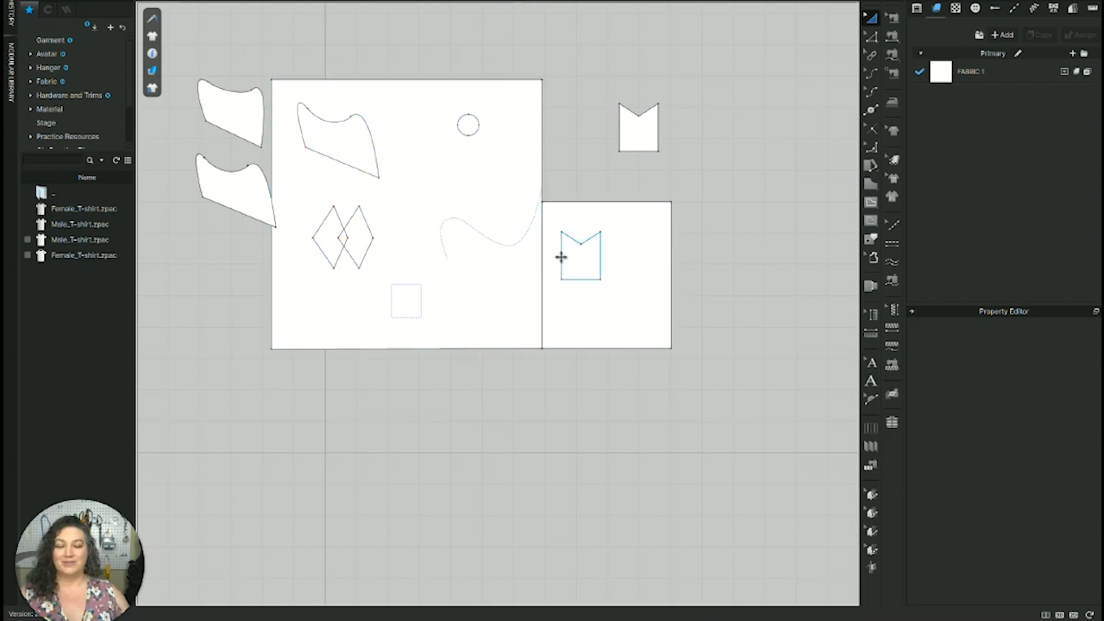
Trace the circle near the large square's upper-right corner as internal lines/shapes
{"action": "middle_click_drag", "start_coordinate": [517, 337], "coordinate": [588, 357]}
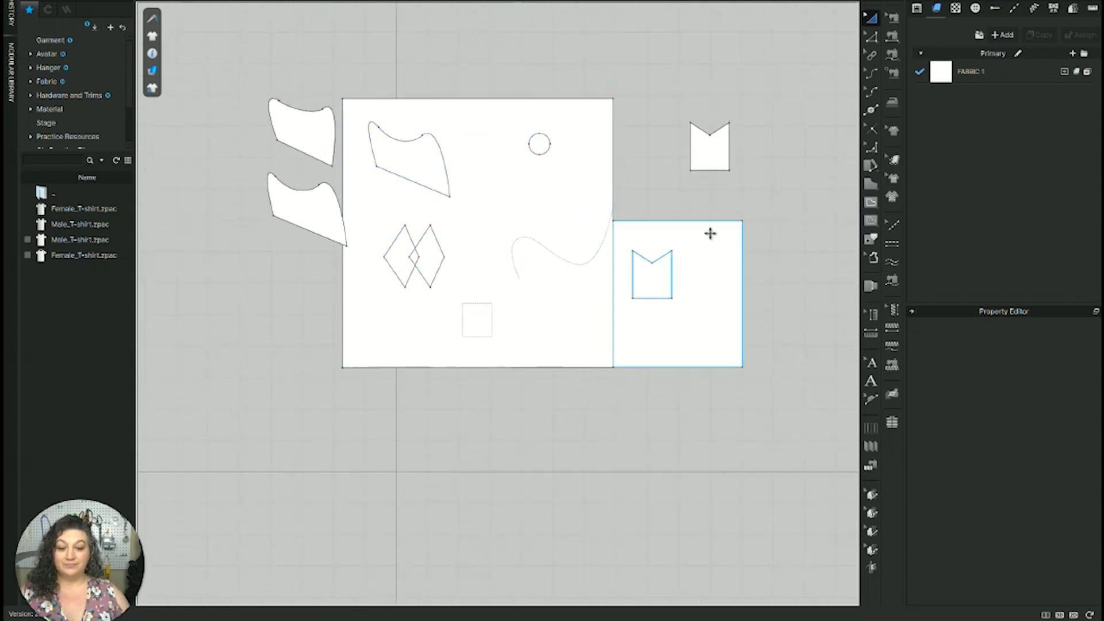
{"action": "scroll", "coordinate": [476, 247], "scroll_direction": "up", "scroll_amount": 4}
{"action": "scroll", "coordinate": [619, 161], "scroll_direction": "down", "scroll_amount": 3}
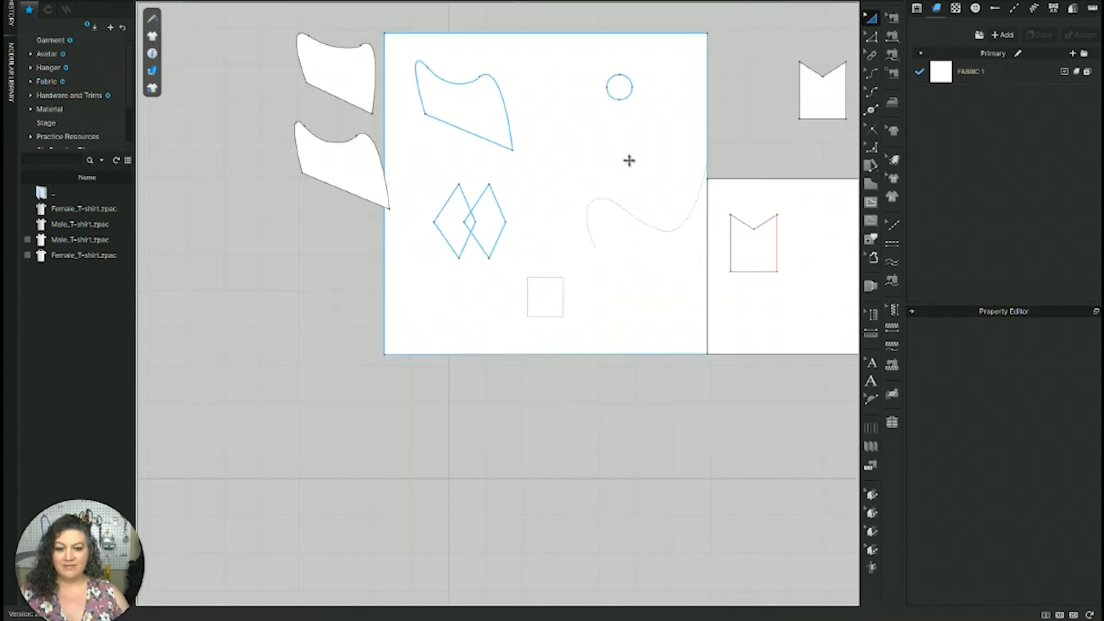
{"action": "middle_click_drag", "start_coordinate": [629, 160], "coordinate": [594, 219]}
{"action": "left_click", "coordinate": [606, 168]}
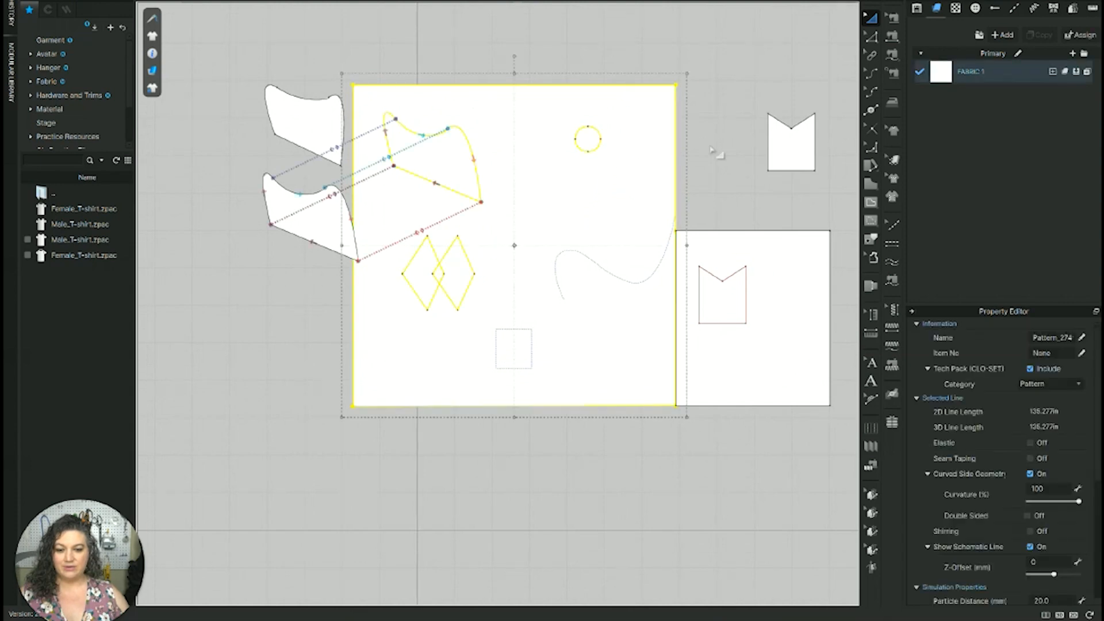
{"action": "left_click", "coordinate": [721, 156]}
{"action": "left_click", "coordinate": [871, 239]}
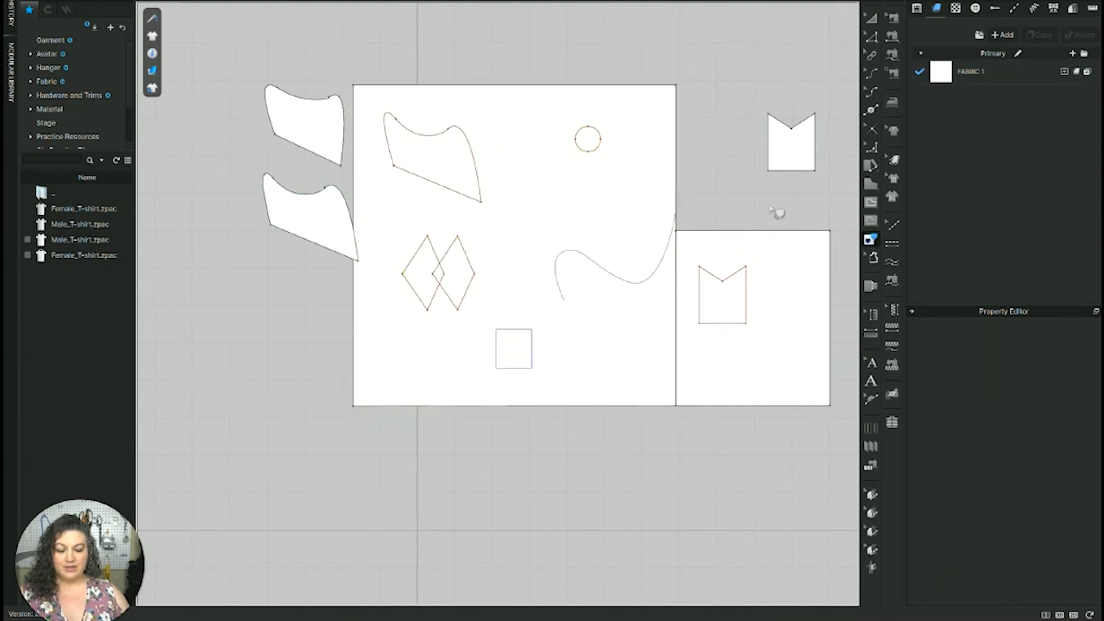
{"action": "left_click", "coordinate": [598, 147]}
{"action": "right_click", "coordinate": [599, 148]}
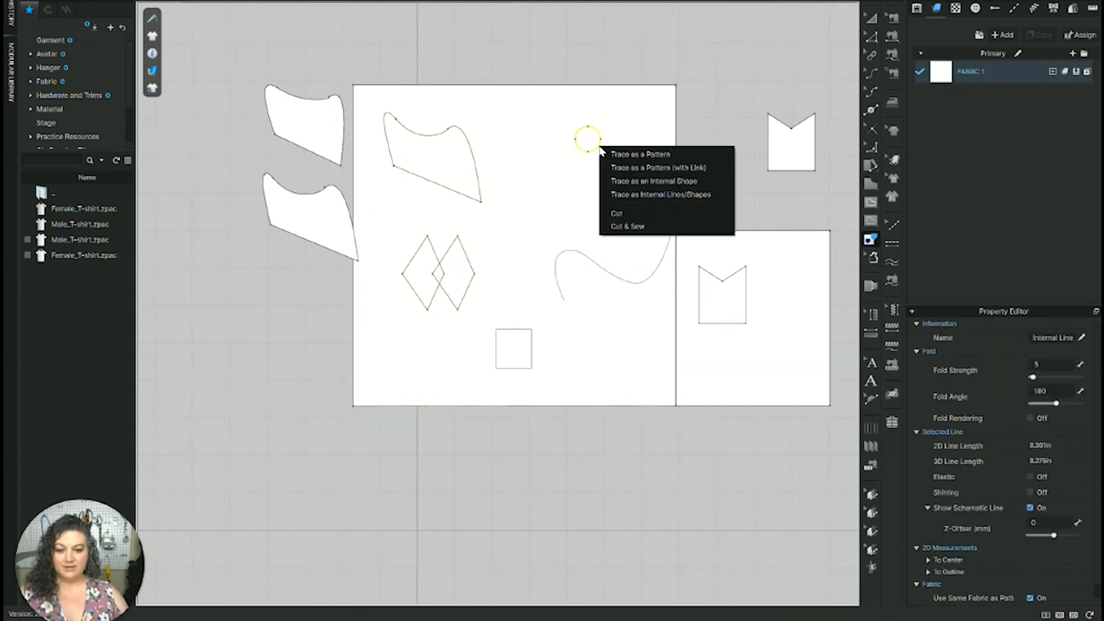
{"action": "left_click", "coordinate": [645, 196]}
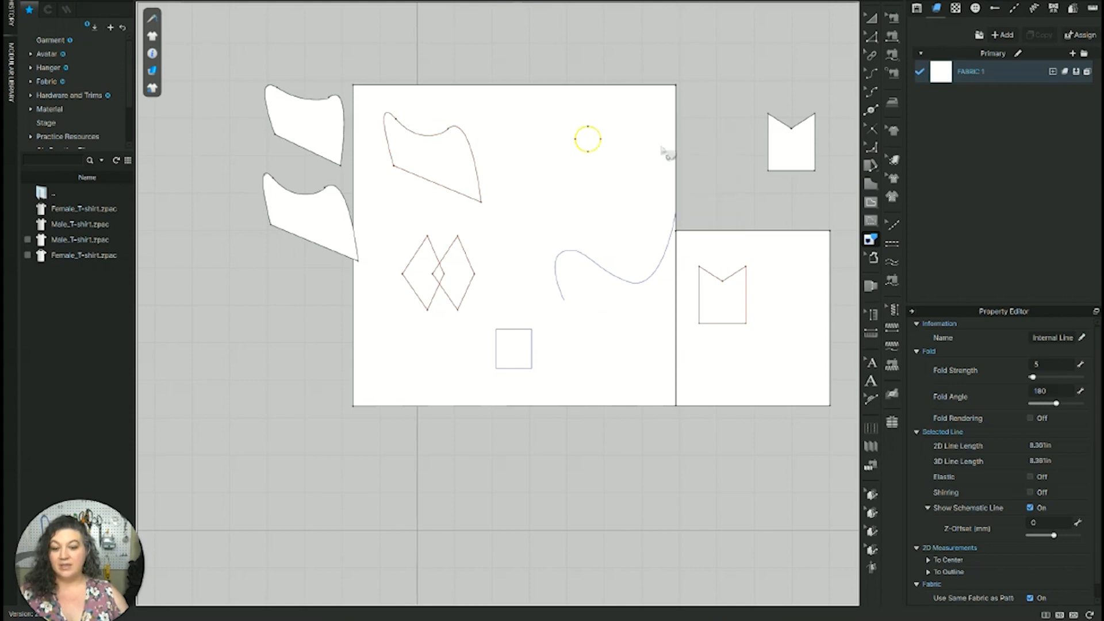
Paste a copy of the circle just below and to the right of the existing circle
{"action": "left_click", "coordinate": [588, 148]}
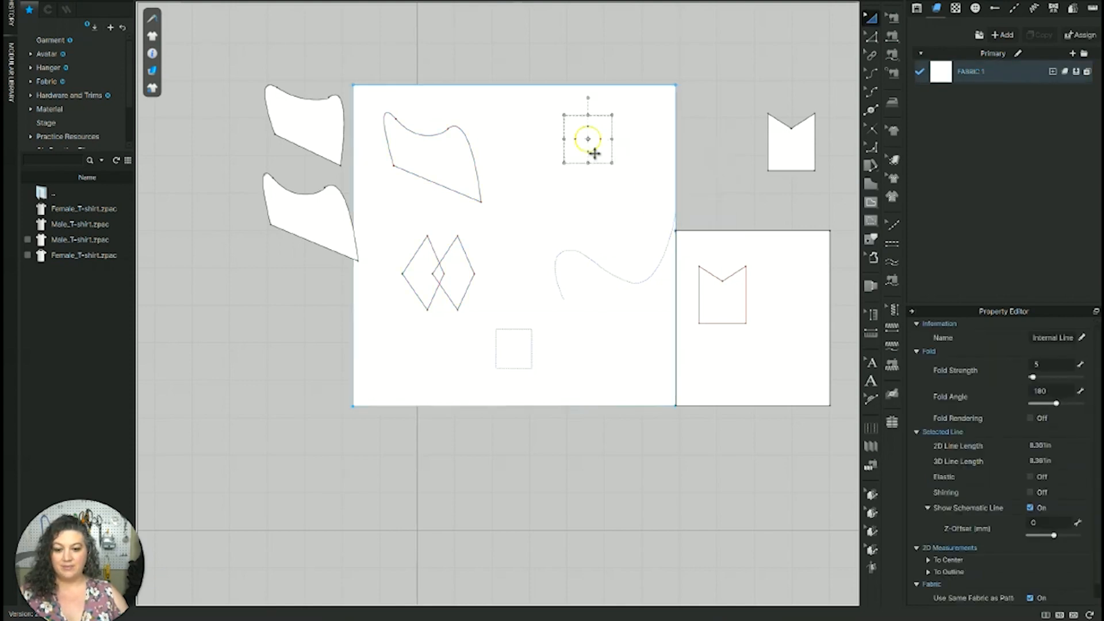
{"action": "key", "text": "ctrl+v"}
{"action": "left_click", "coordinate": [623, 172]}
{"action": "left_click", "coordinate": [621, 267]}
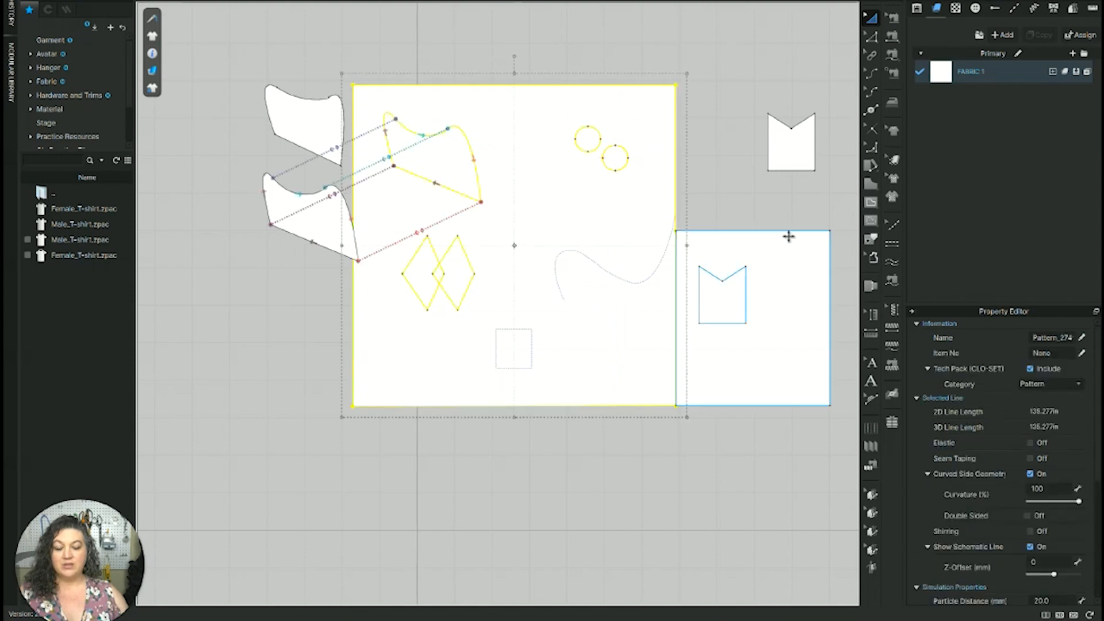
Trace the S-shaped baseline curve in the large square as an internal line
{"action": "left_click", "coordinate": [871, 239]}
{"action": "left_click", "coordinate": [633, 290]}
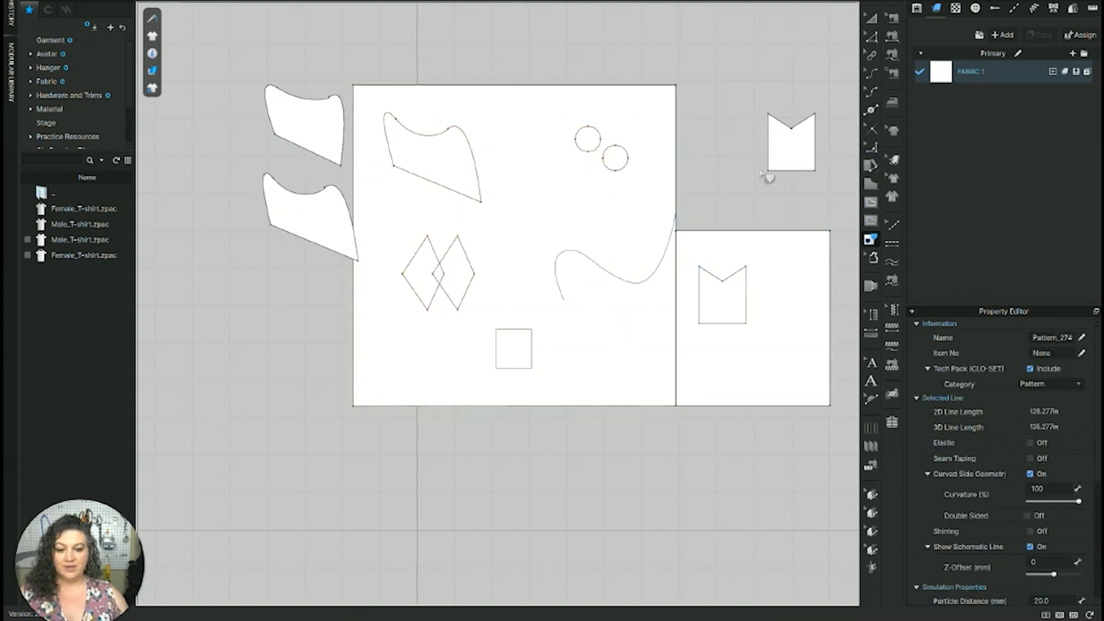
{"action": "left_click", "coordinate": [621, 283]}
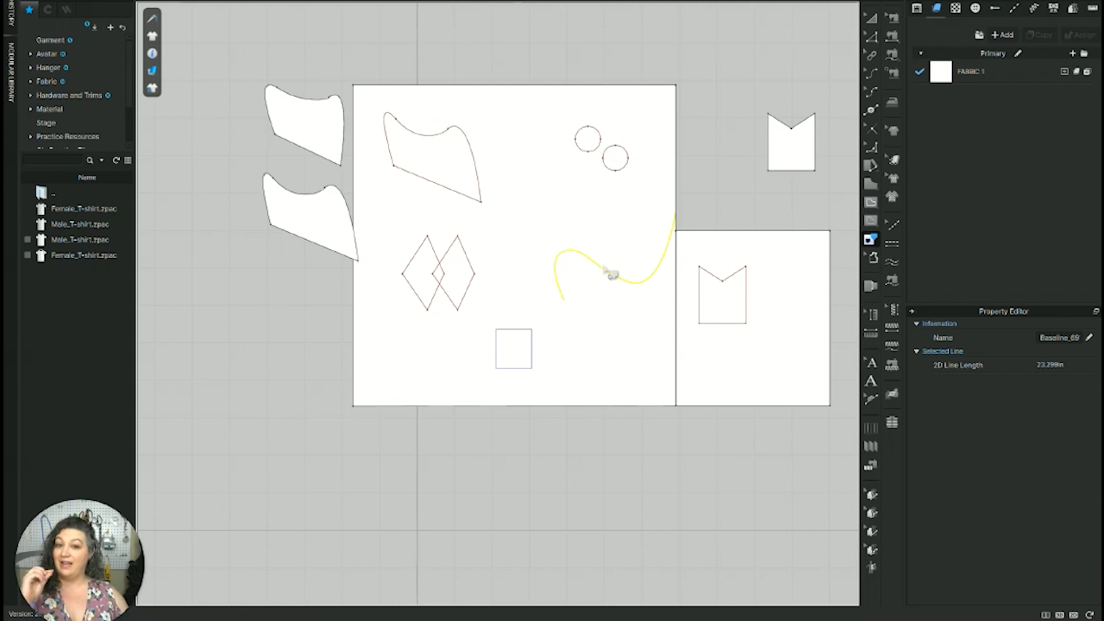
{"action": "scroll", "coordinate": [612, 274], "scroll_direction": "up", "scroll_amount": 2}
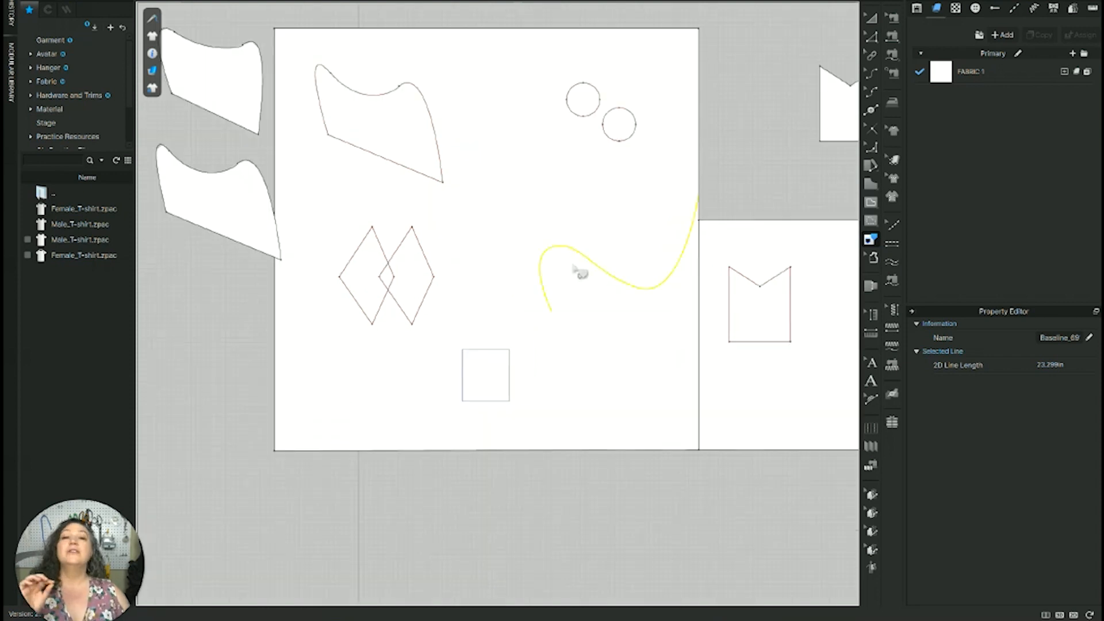
{"action": "scroll", "coordinate": [581, 273], "scroll_direction": "up", "scroll_amount": 2}
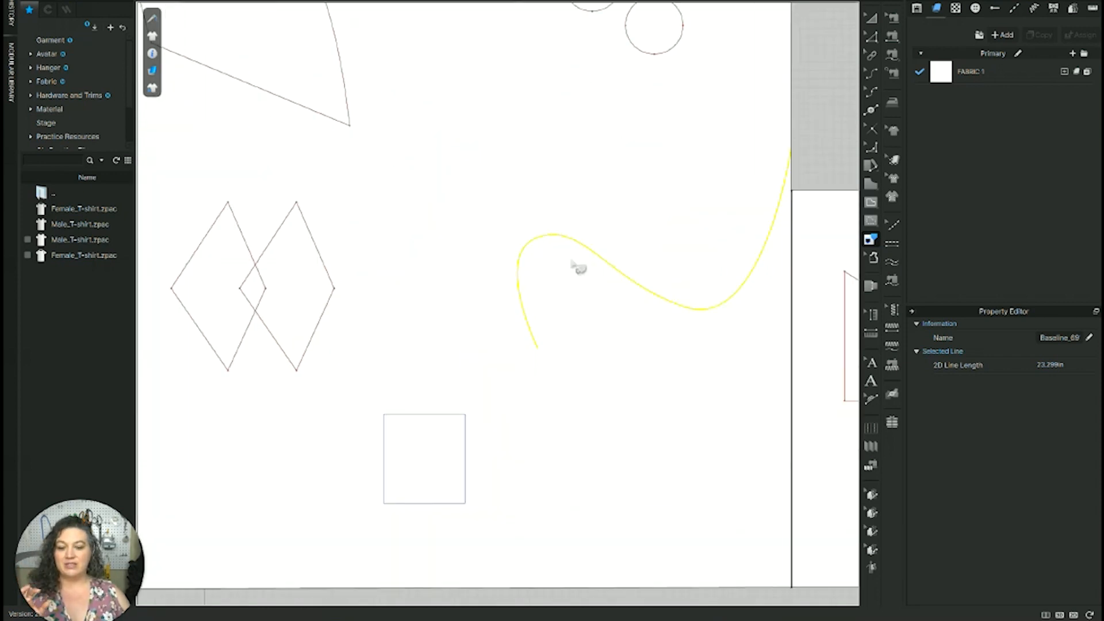
{"action": "right_click", "coordinate": [625, 282]}
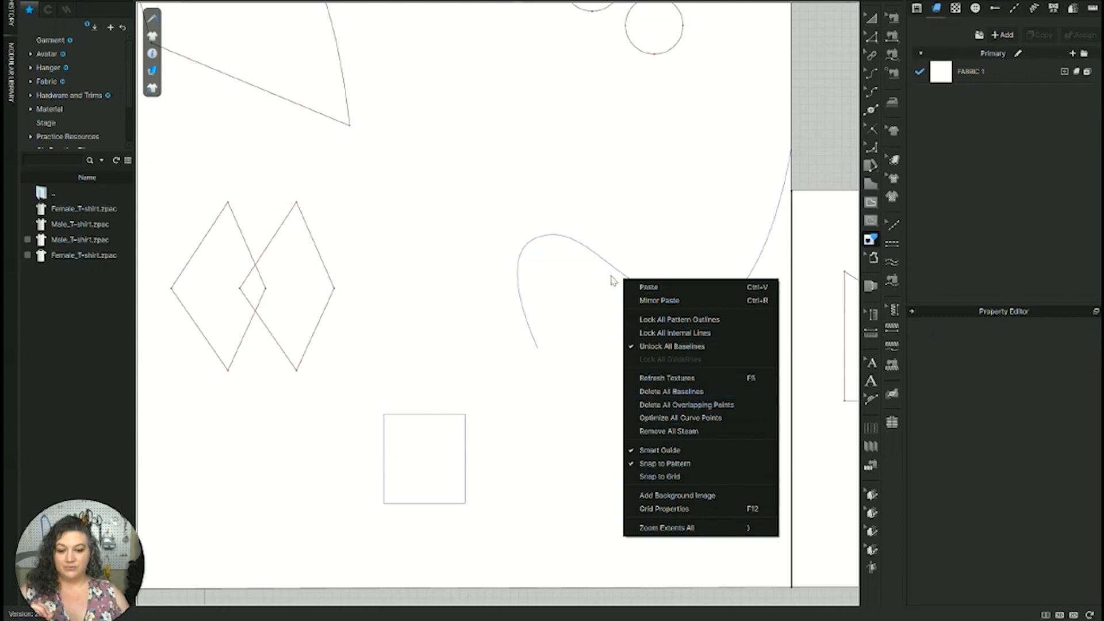
{"action": "left_click", "coordinate": [618, 273]}
{"action": "right_click", "coordinate": [613, 267]}
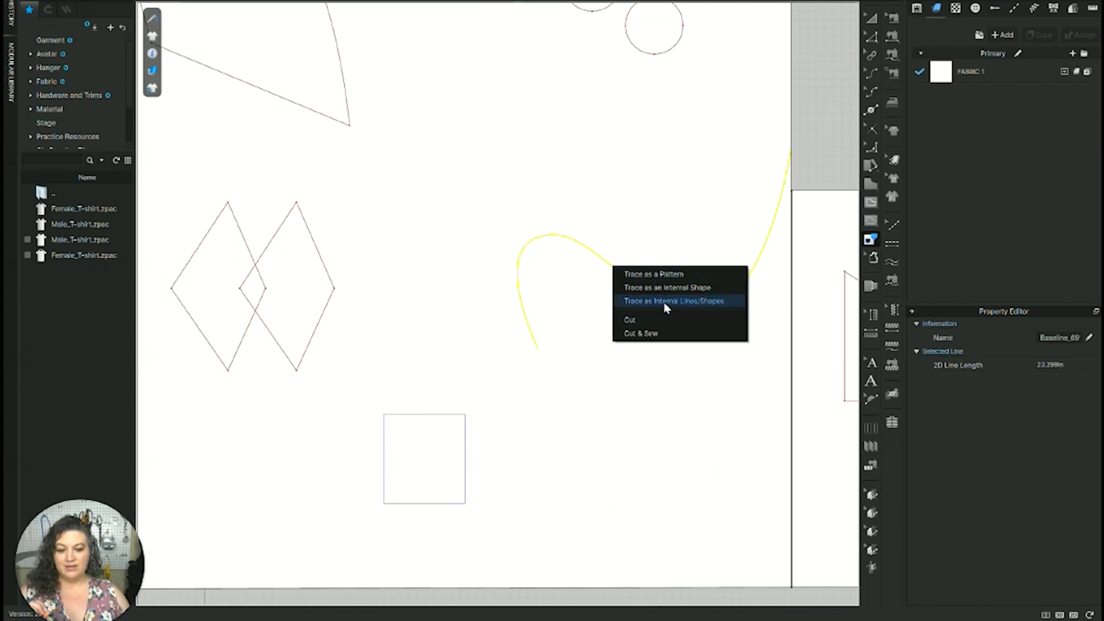
{"action": "left_click", "coordinate": [665, 302]}
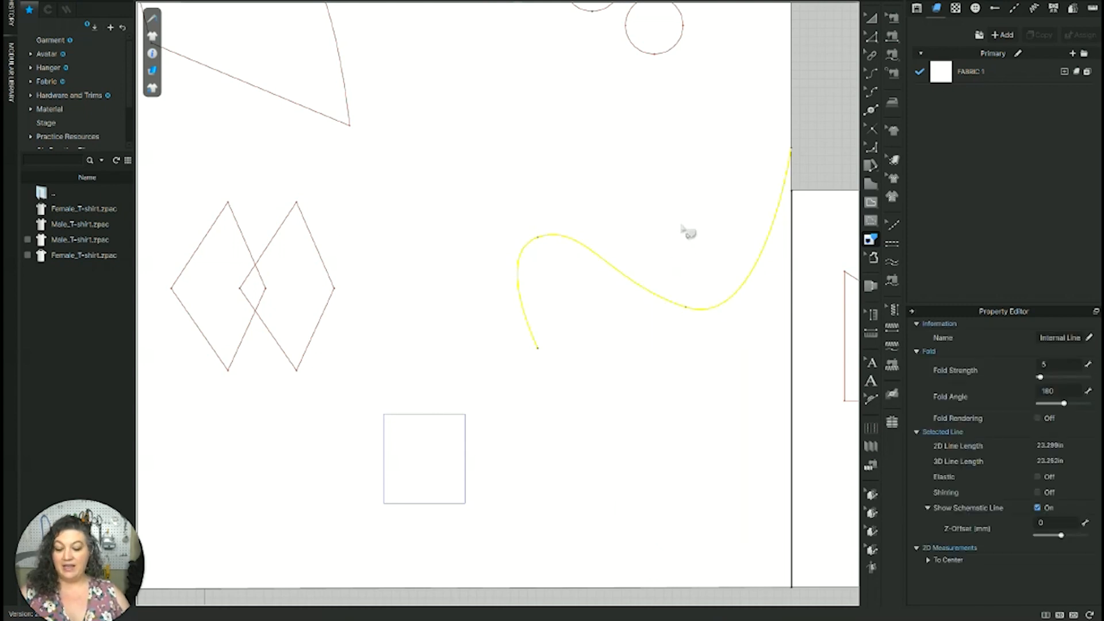
Select the large square pattern to examine which inner lines belong to it, including the S-shaped curve and the small baseline square
{"action": "key", "text": "a"}
{"action": "left_click", "coordinate": [838, 165]}
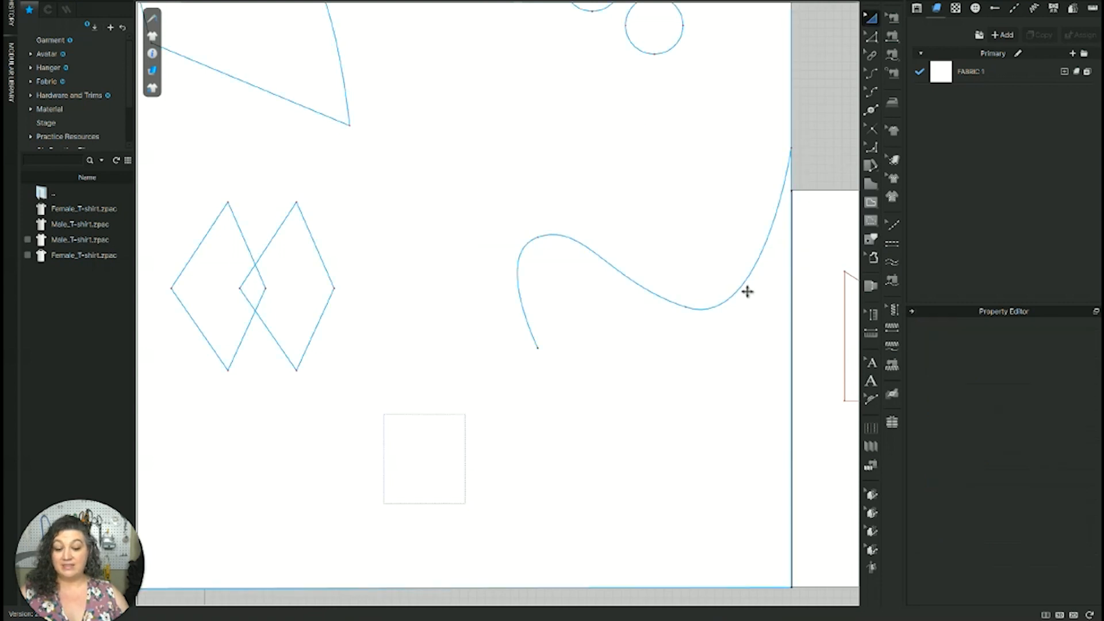
{"action": "left_click", "coordinate": [747, 292]}
{"action": "scroll", "coordinate": [419, 469], "scroll_direction": "up", "scroll_amount": 5}
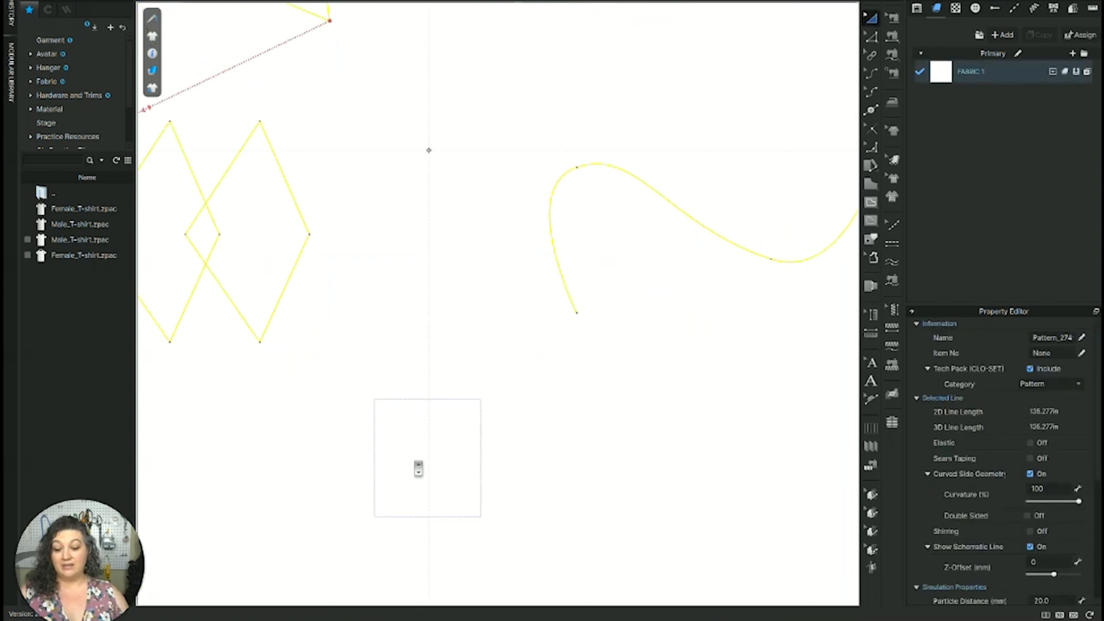
{"action": "scroll", "coordinate": [683, 364], "scroll_direction": "down", "scroll_amount": 5}
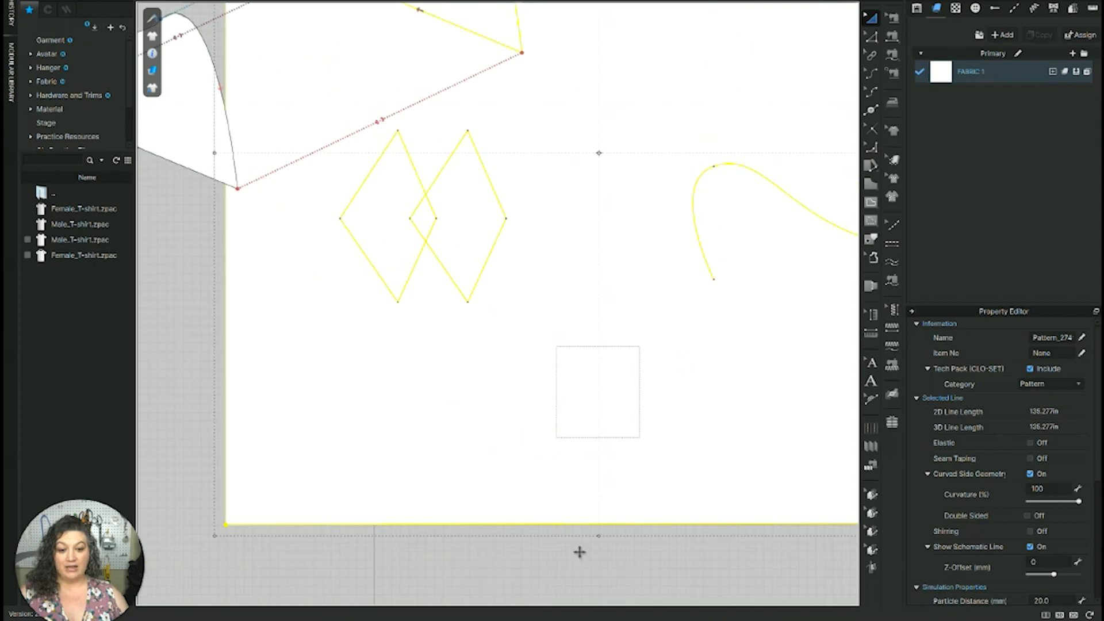
{"action": "left_click", "coordinate": [577, 549]}
{"action": "middle_click_drag", "start_coordinate": [574, 552], "coordinate": [374, 571]}
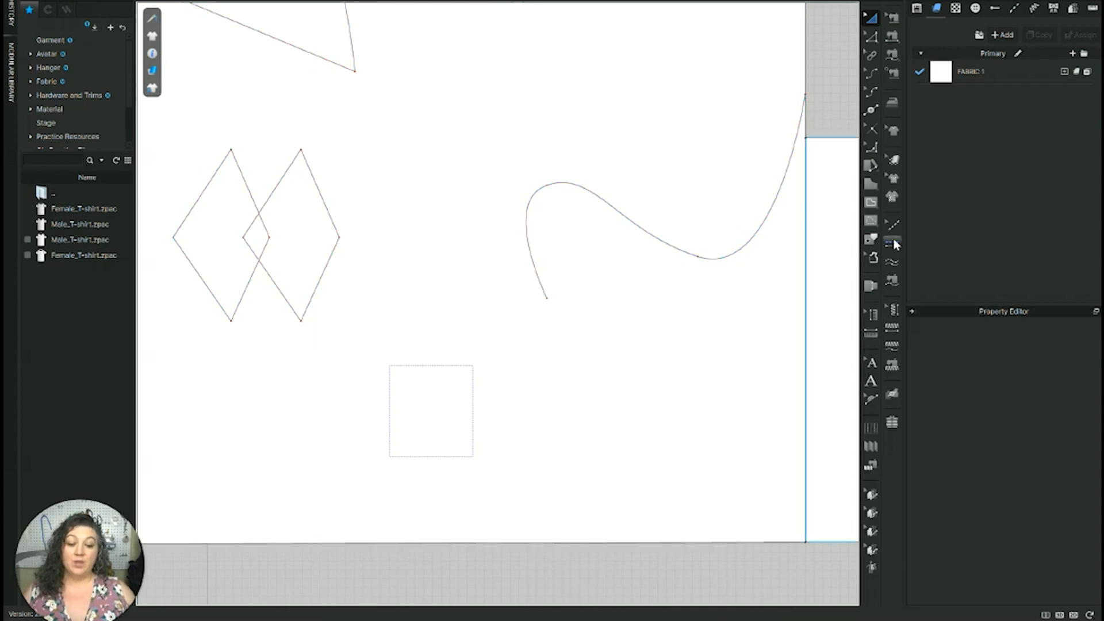
Delete the small baseline square inside the large pattern and undo the deletion
{"action": "left_click", "coordinate": [869, 240]}
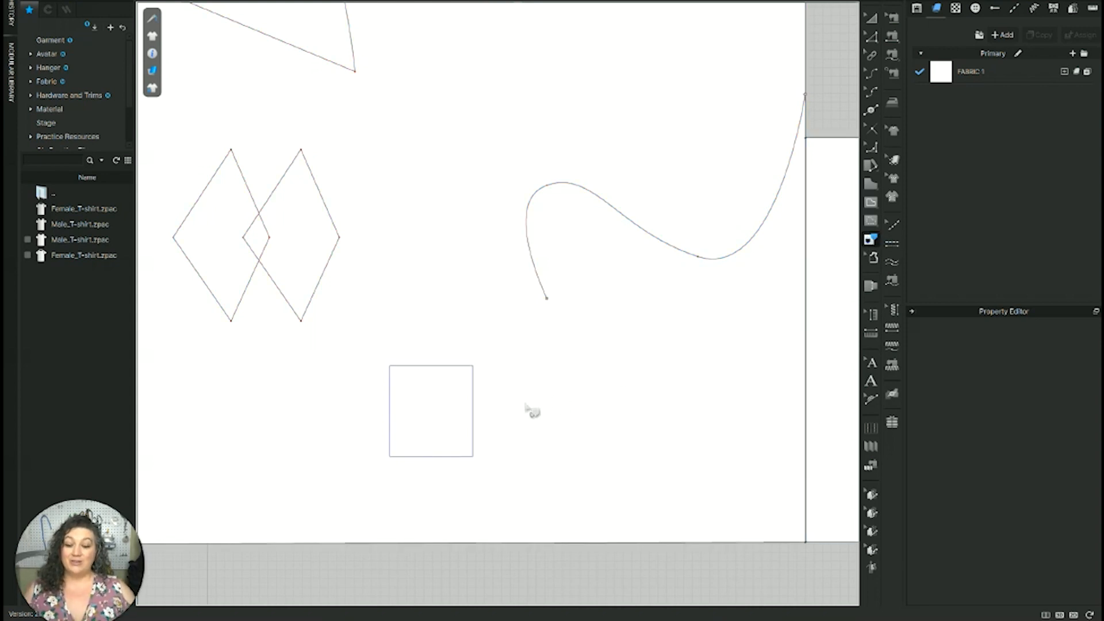
{"action": "left_click", "coordinate": [472, 424]}
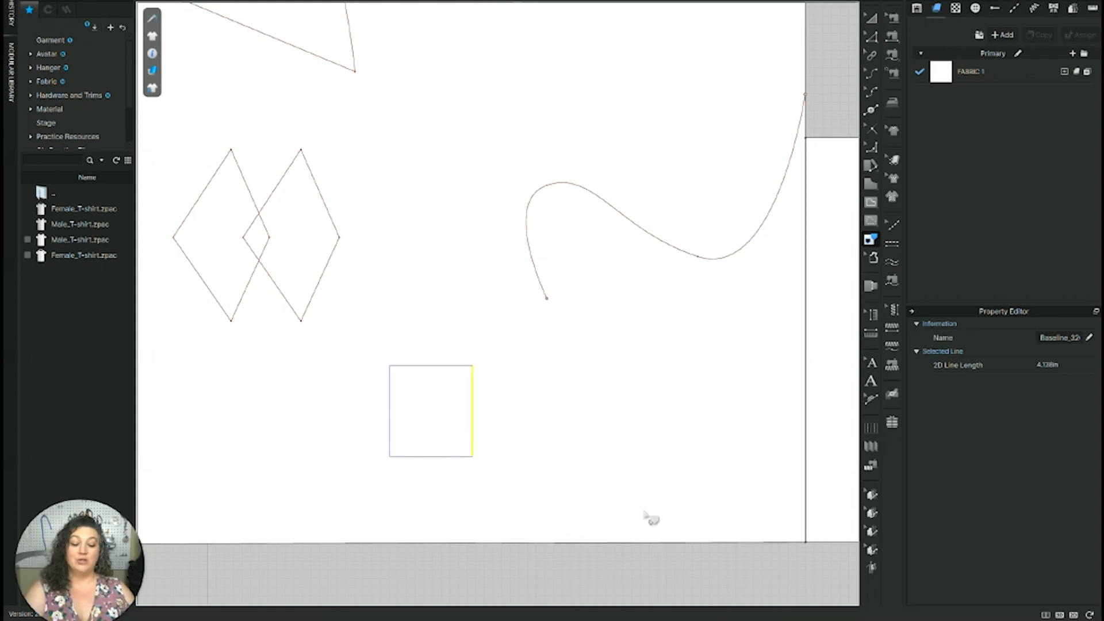
{"action": "key", "text": "Delete"}
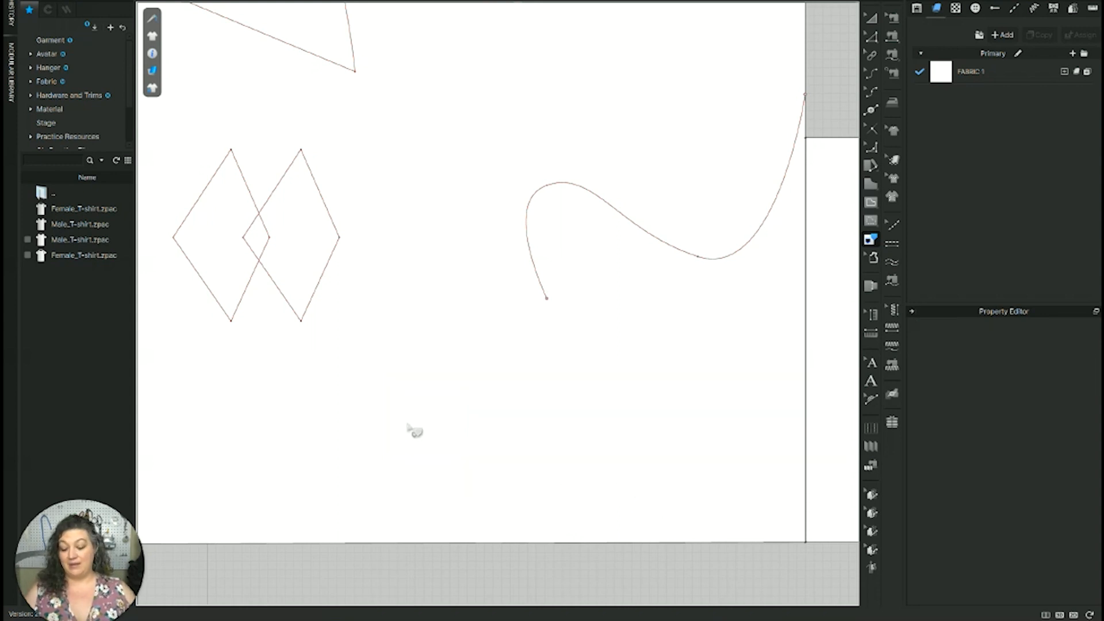
{"action": "key", "text": "ctrl+z"}
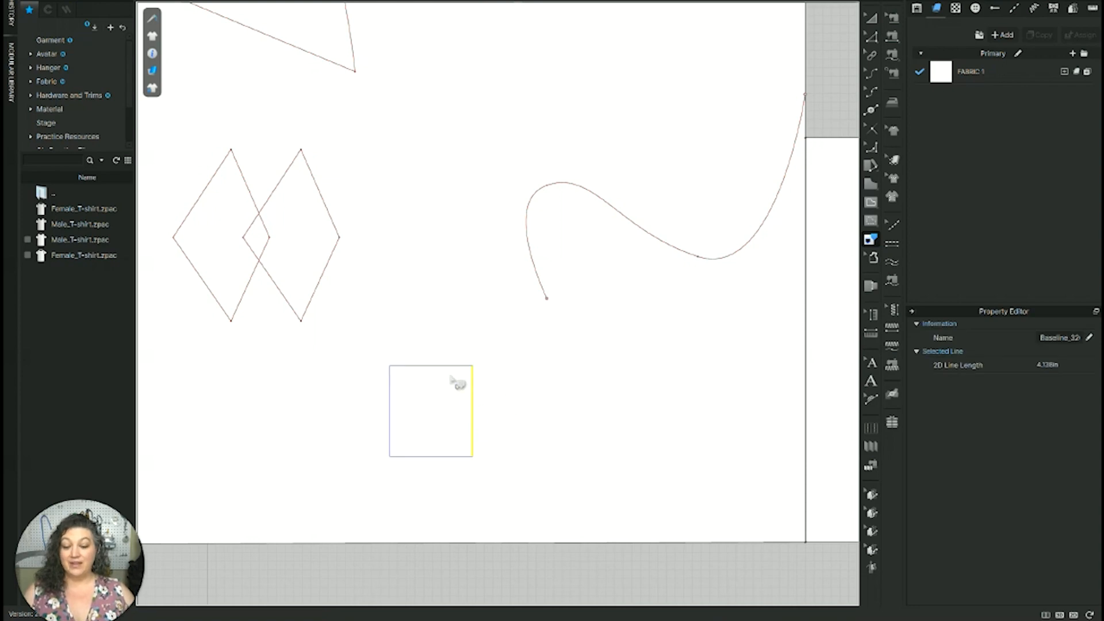
{"action": "left_click", "coordinate": [644, 297]}
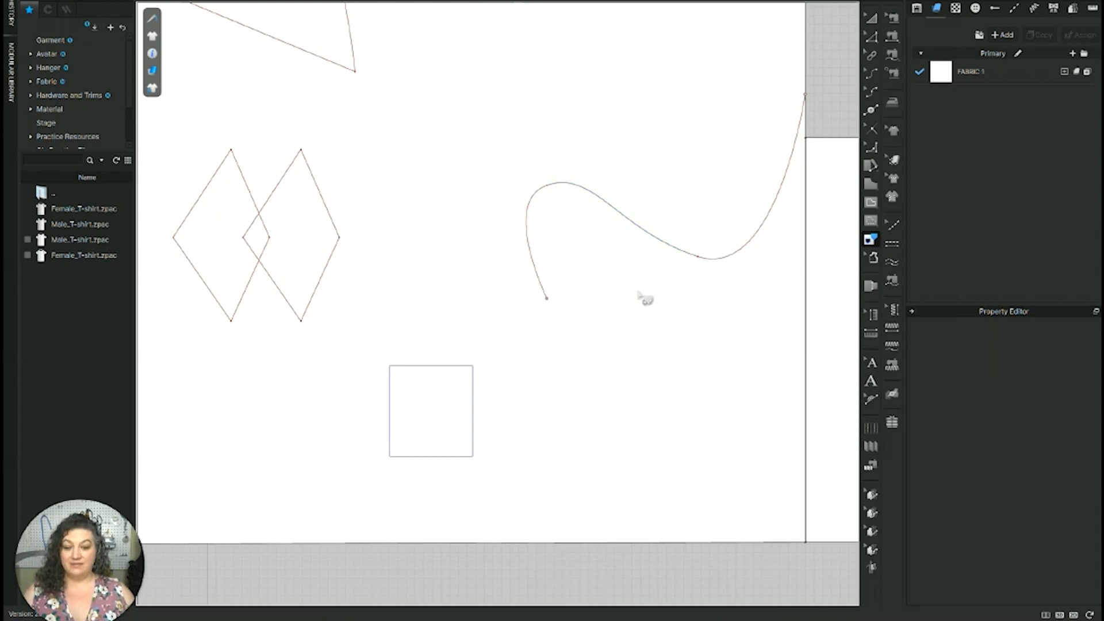
Draw a curved internal baseline about 16.1 in long below the S-shaped curve, ending on the large square's right edge
{"action": "double_click", "coordinate": [633, 378]}
{"action": "left_click", "coordinate": [634, 389]}
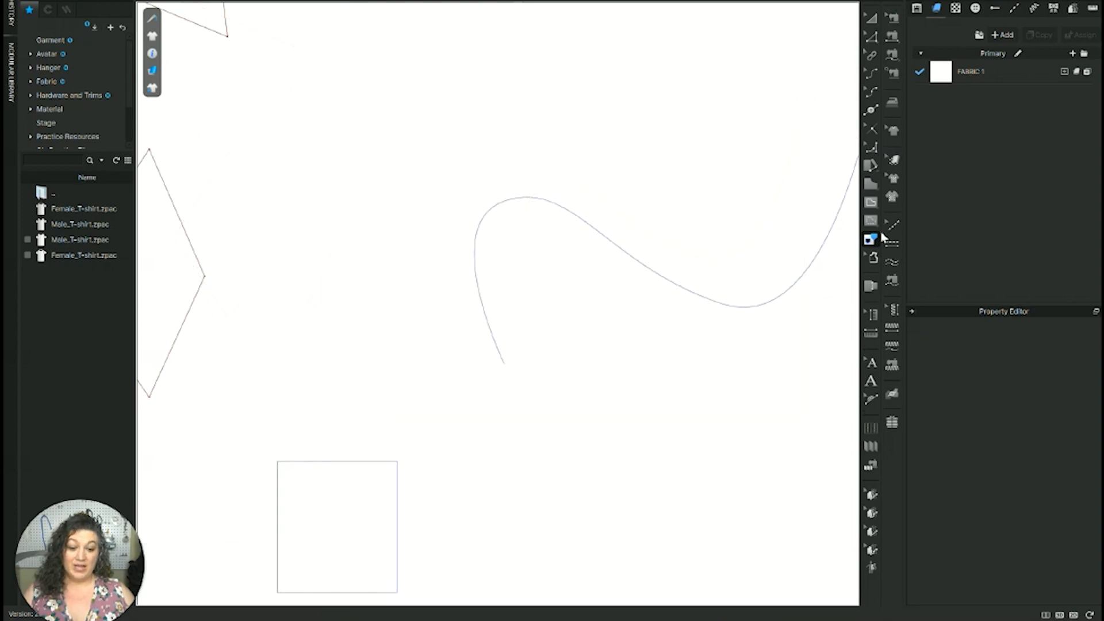
{"action": "left_click", "coordinate": [870, 221]}
{"action": "left_click", "coordinate": [549, 451]}
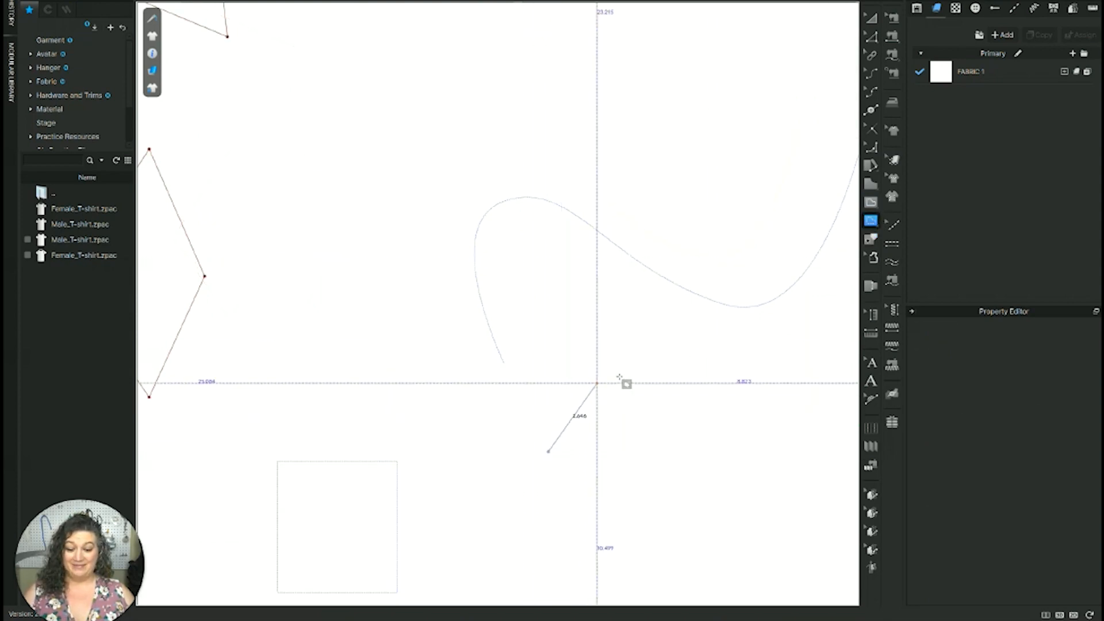
{"action": "left_click_drag", "start_coordinate": [639, 402], "coordinate": [771, 402]}
{"action": "middle_click_drag", "start_coordinate": [761, 409], "coordinate": [535, 212]}
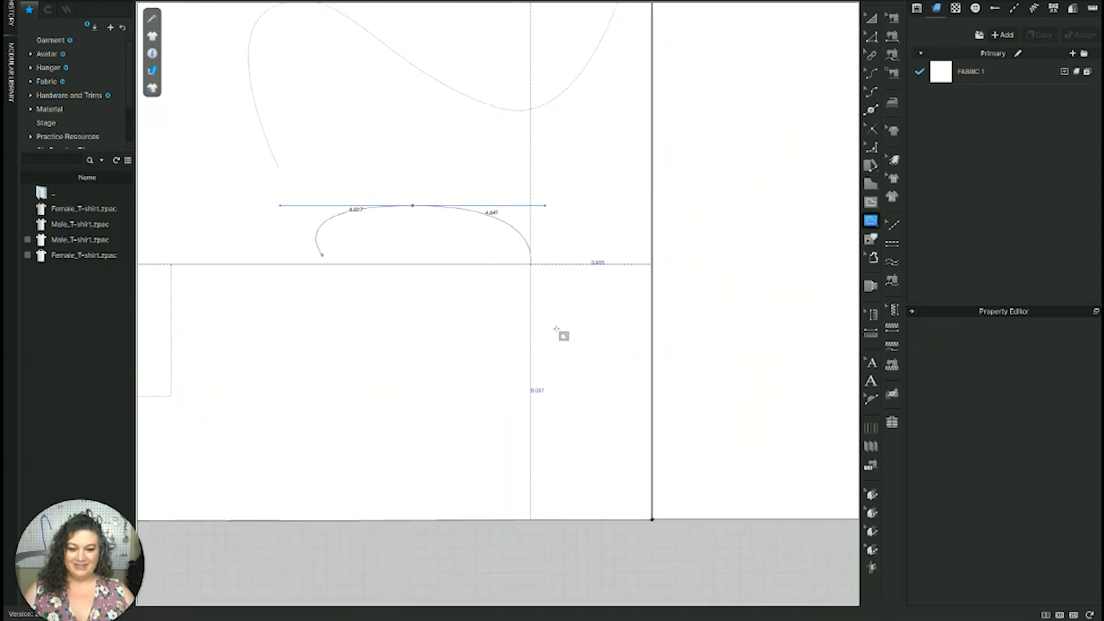
{"action": "left_click_drag", "start_coordinate": [516, 384], "coordinate": [567, 436]}
{"action": "left_click", "coordinate": [652, 389]}
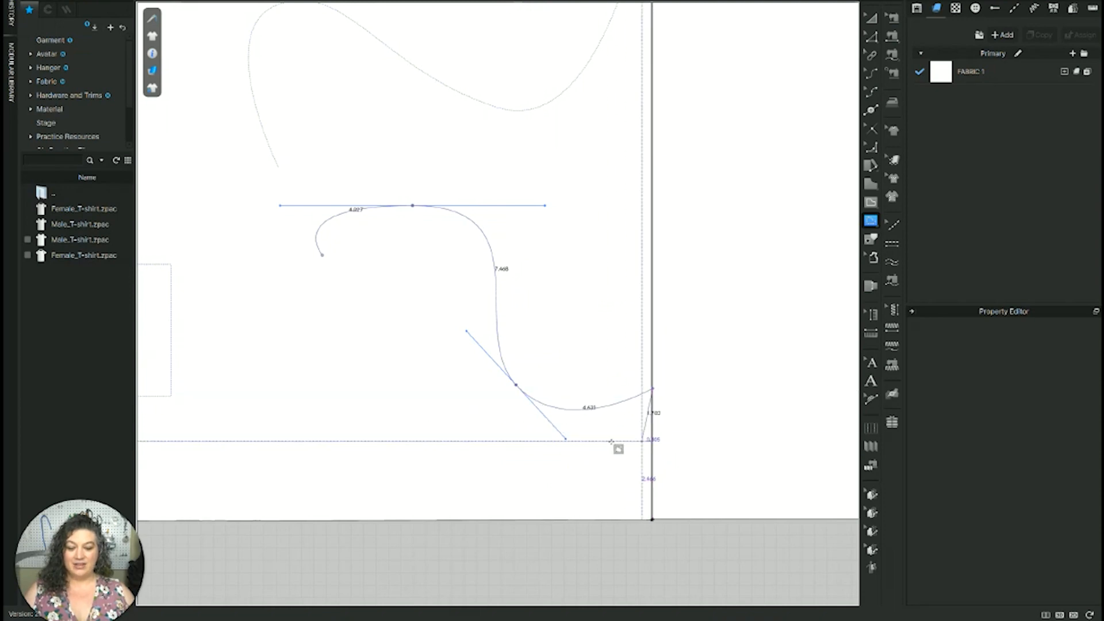
{"action": "key", "text": "Return"}
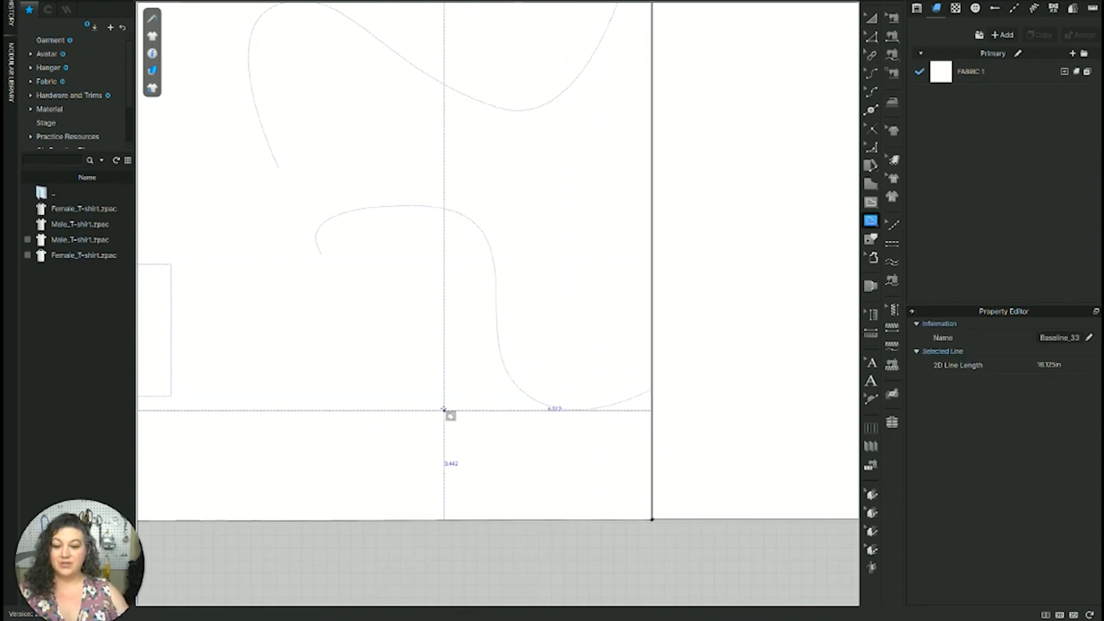
{"action": "scroll", "coordinate": [443, 411], "scroll_direction": "up", "scroll_amount": 5}
{"action": "scroll", "coordinate": [437, 323], "scroll_direction": "down", "scroll_amount": 3}
{"action": "scroll", "coordinate": [562, 185], "scroll_direction": "down", "scroll_amount": 3}
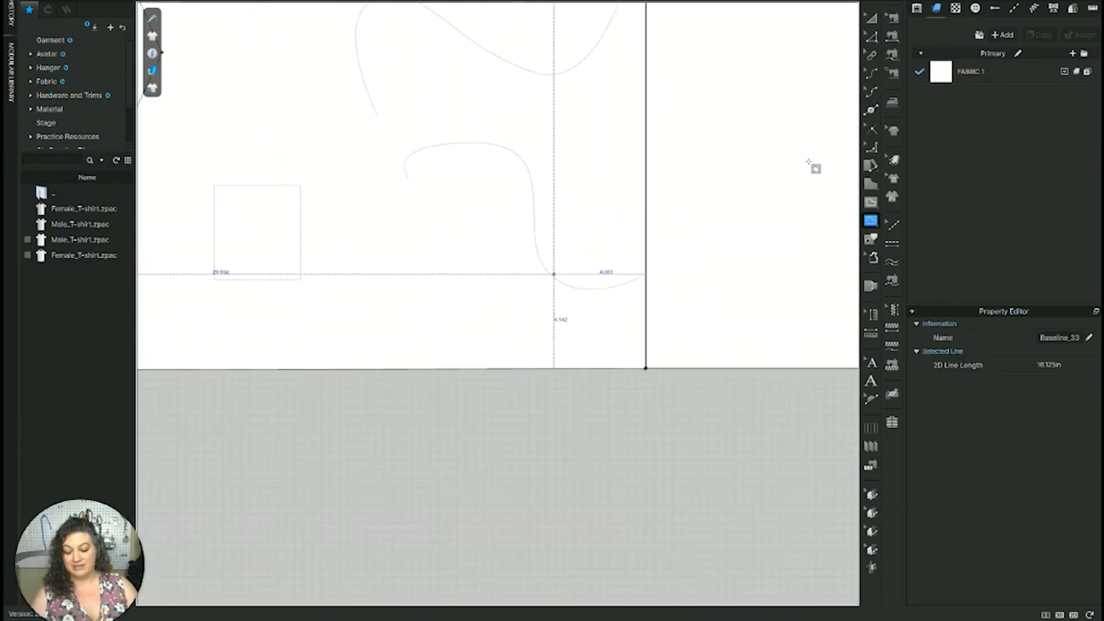
Delete the lower curved baseline that ends on the large square's right edge
{"action": "left_click", "coordinate": [870, 239]}
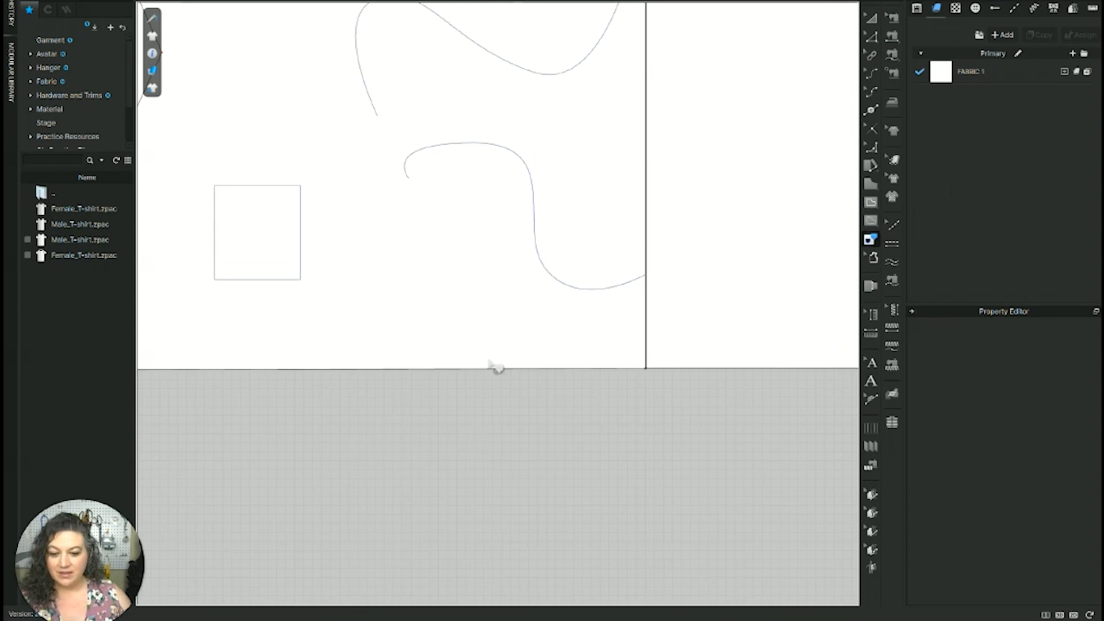
{"action": "left_click", "coordinate": [537, 228]}
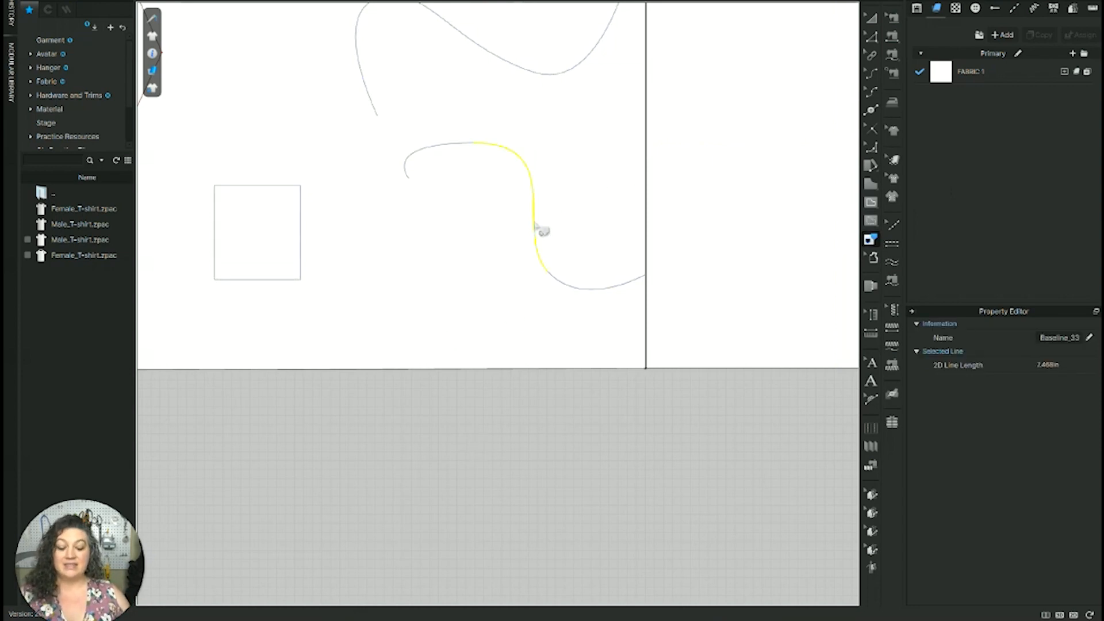
{"action": "double_click", "coordinate": [537, 228]}
{"action": "key", "text": "Delete"}
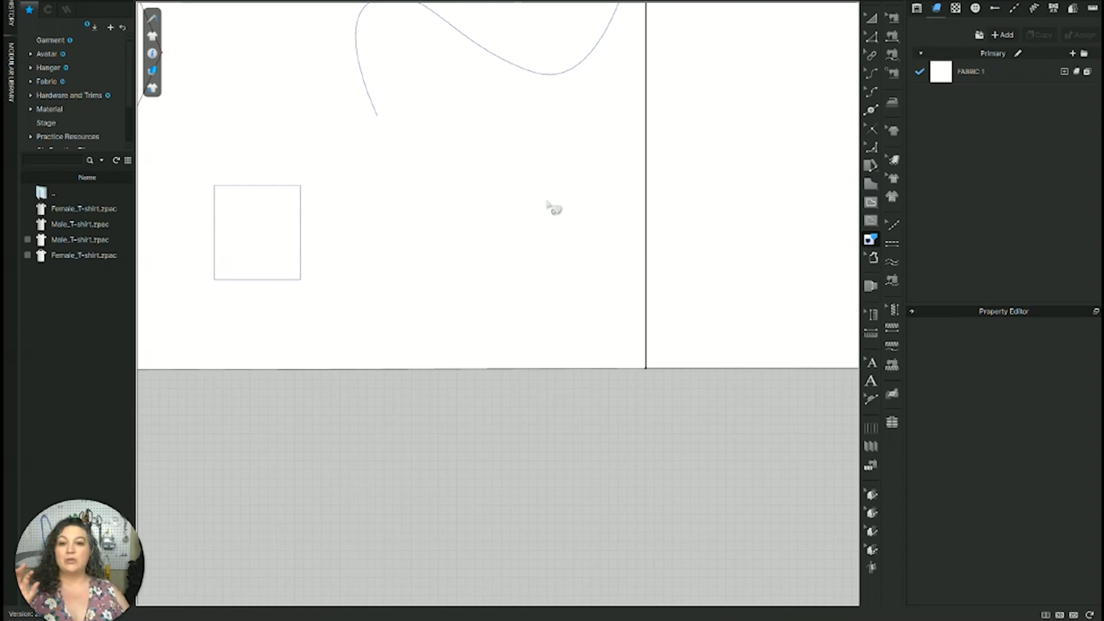
Move the two separate curved pattern pieces slightly left, away from the large square
{"action": "scroll", "coordinate": [553, 208], "scroll_direction": "down", "scroll_amount": 5}
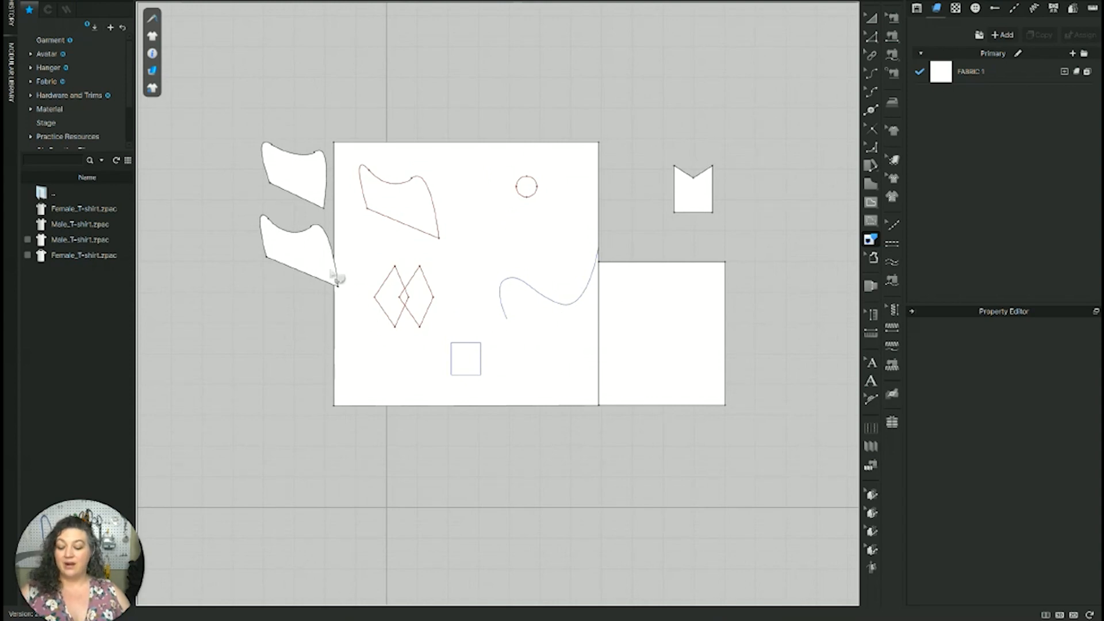
{"action": "key", "text": "a"}
{"action": "left_click_drag", "start_coordinate": [304, 253], "coordinate": [287, 252]}
{"action": "left_click_drag", "start_coordinate": [298, 184], "coordinate": [288, 180]}
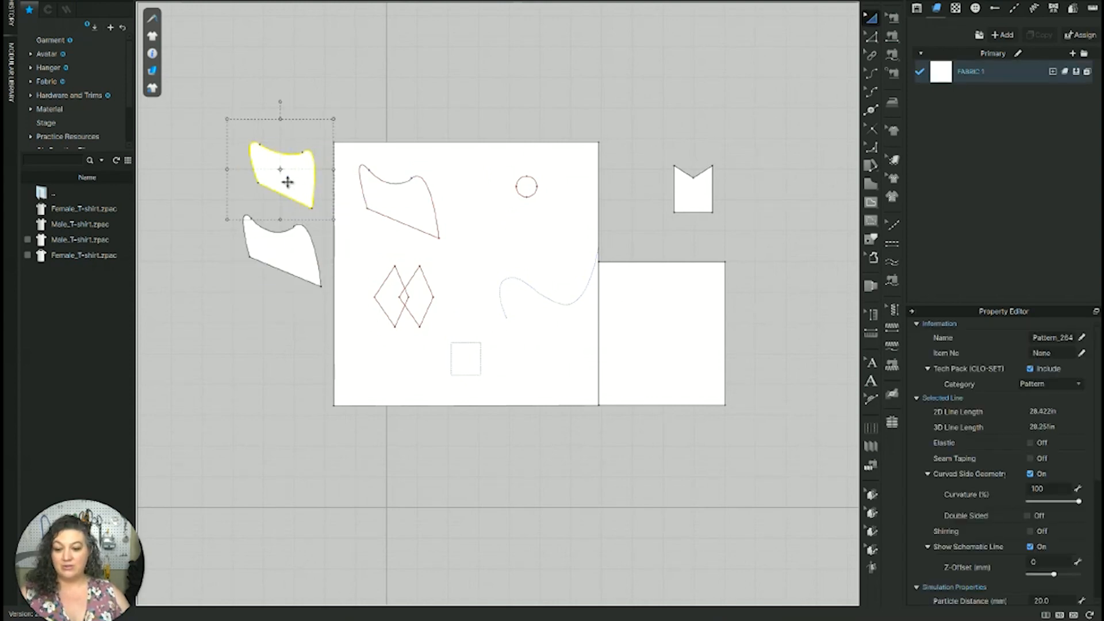
Nudge the adjoining rectangle pattern one increment right, away from the large square's edge
{"action": "scroll", "coordinate": [572, 235], "scroll_direction": "up", "scroll_amount": 1}
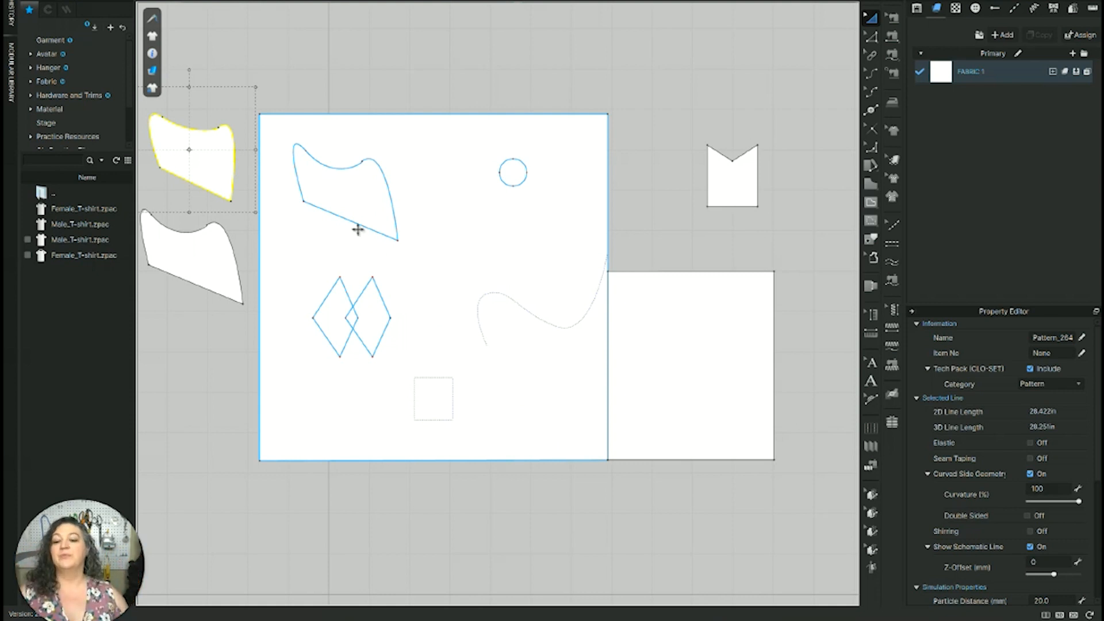
{"action": "scroll", "coordinate": [520, 219], "scroll_direction": "up", "scroll_amount": 4}
{"action": "scroll", "coordinate": [569, 230], "scroll_direction": "down", "scroll_amount": 3}
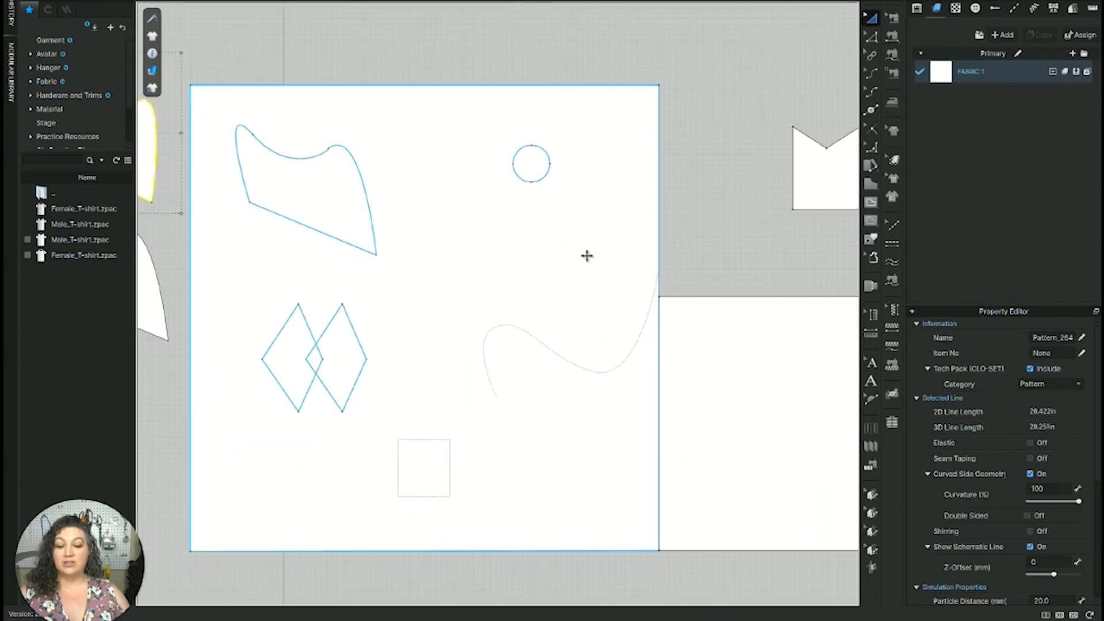
{"action": "right_click_drag", "start_coordinate": [587, 256], "coordinate": [518, 214]}
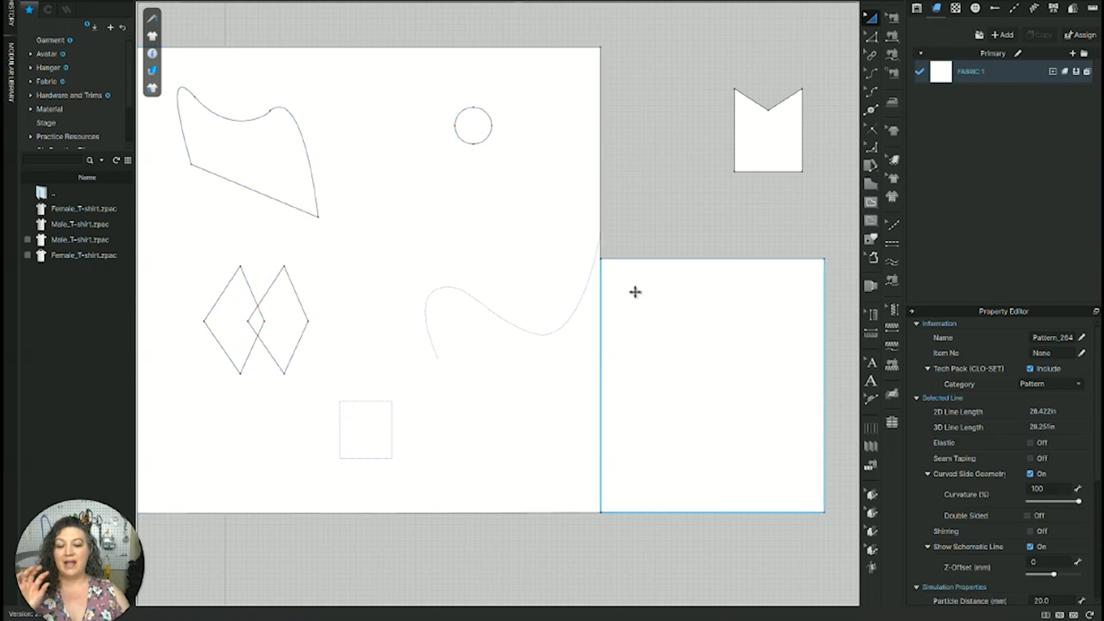
{"action": "scroll", "coordinate": [679, 331], "scroll_direction": "up", "scroll_amount": 5}
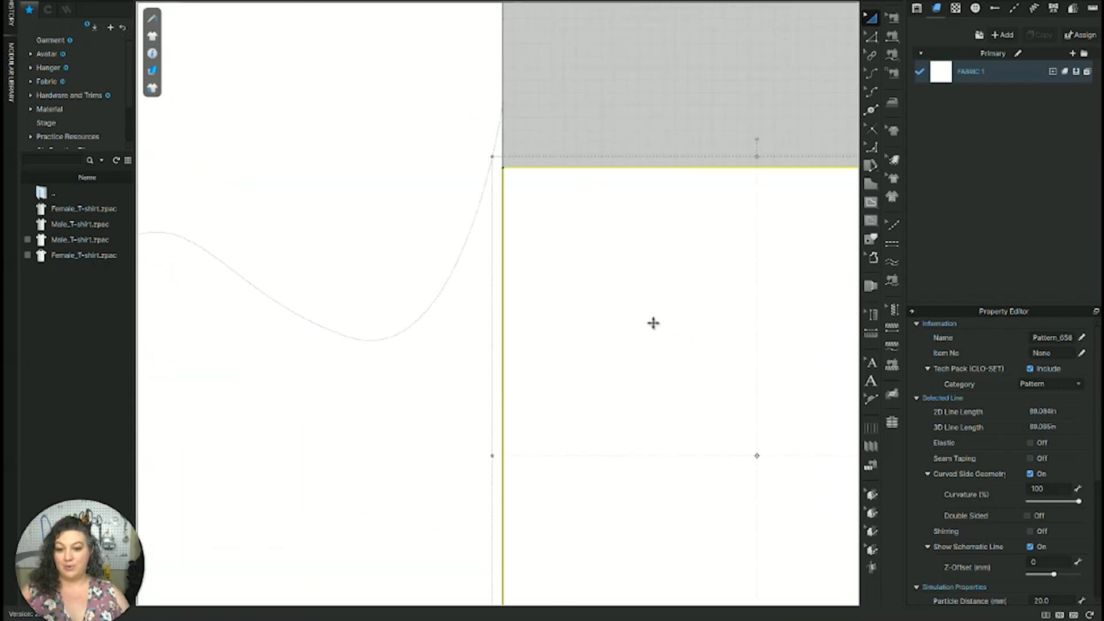
{"action": "key", "text": "Right"}
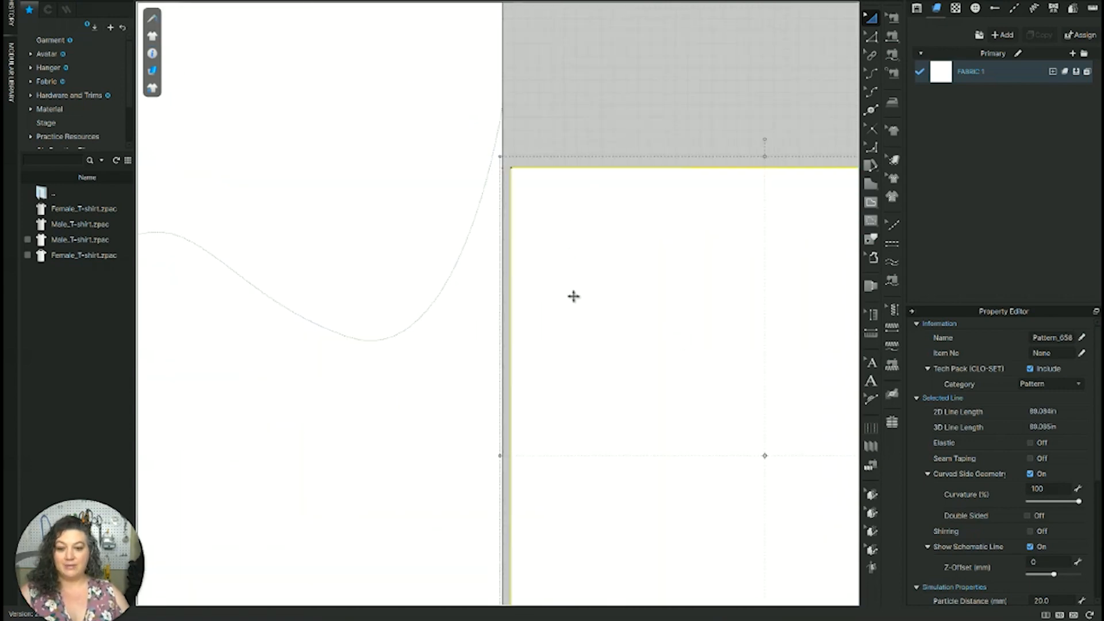
Add a point on the large square's right edge, level with the rectangle pattern's top-left corner
{"action": "scroll", "coordinate": [654, 324], "scroll_direction": "up", "scroll_amount": 2}
{"action": "scroll", "coordinate": [599, 395], "scroll_direction": "down", "scroll_amount": 6}
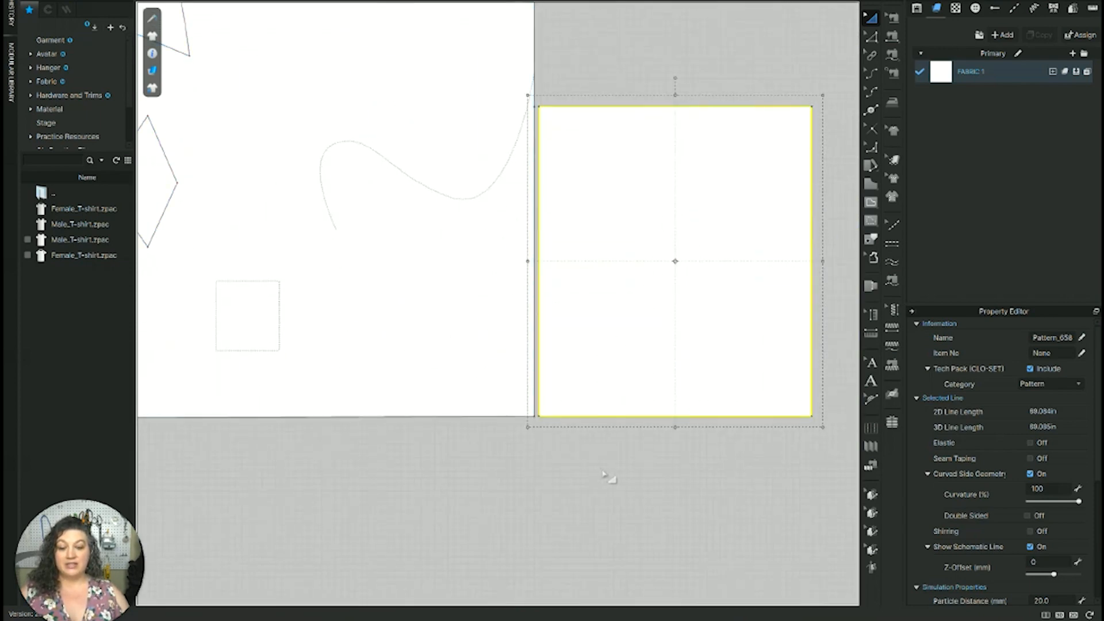
{"action": "scroll", "coordinate": [526, 92], "scroll_direction": "up", "scroll_amount": 8}
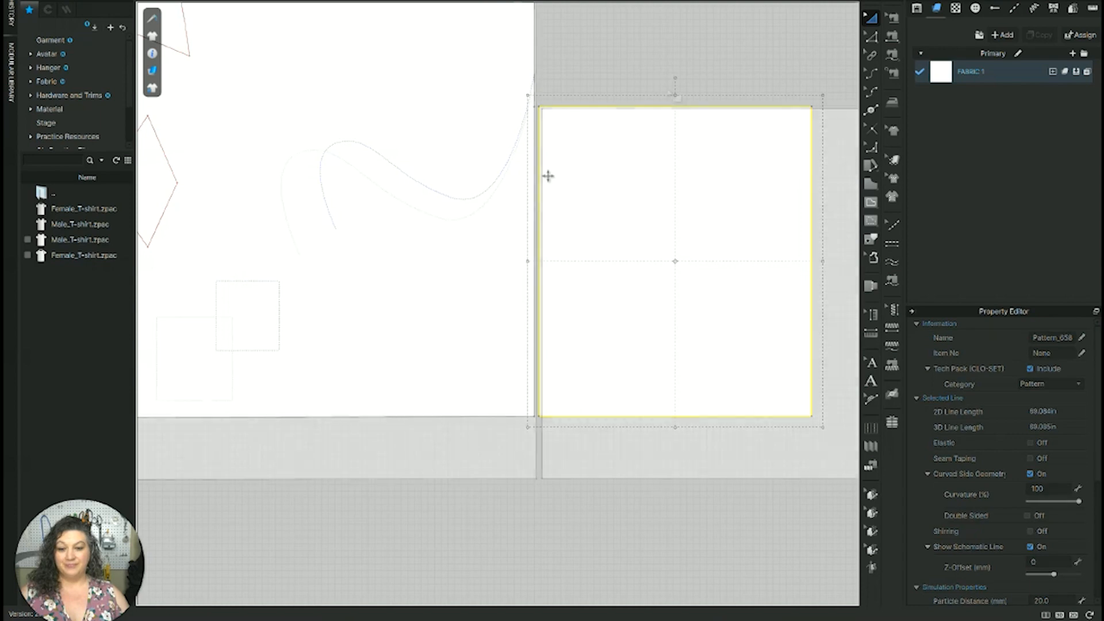
{"action": "left_click", "coordinate": [541, 89]}
{"action": "scroll", "coordinate": [631, 161], "scroll_direction": "up", "scroll_amount": 4}
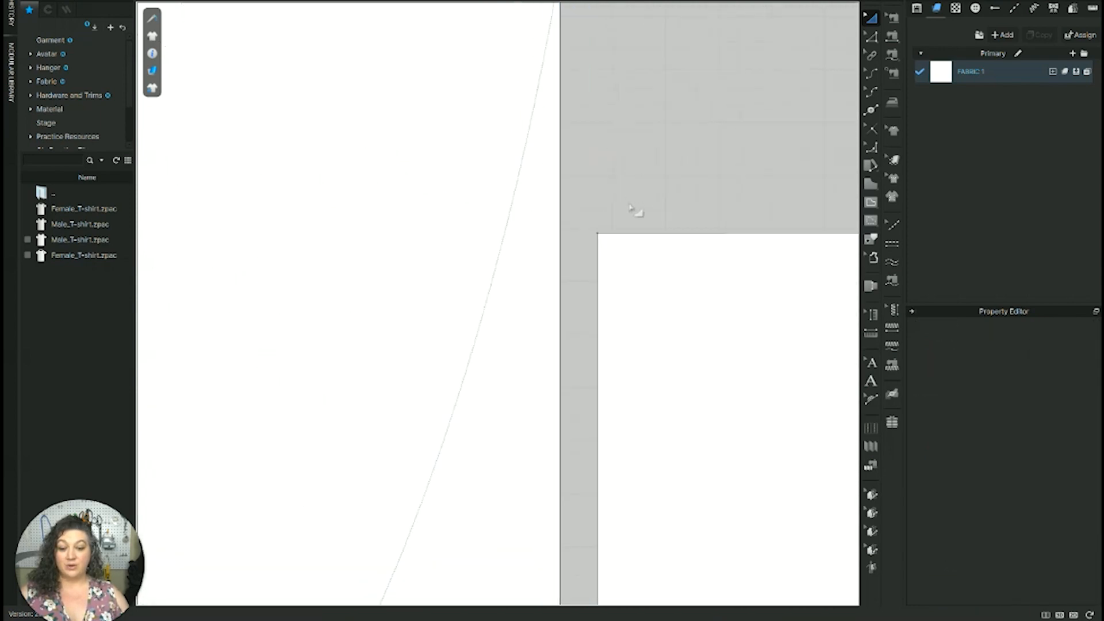
{"action": "key", "text": "x"}
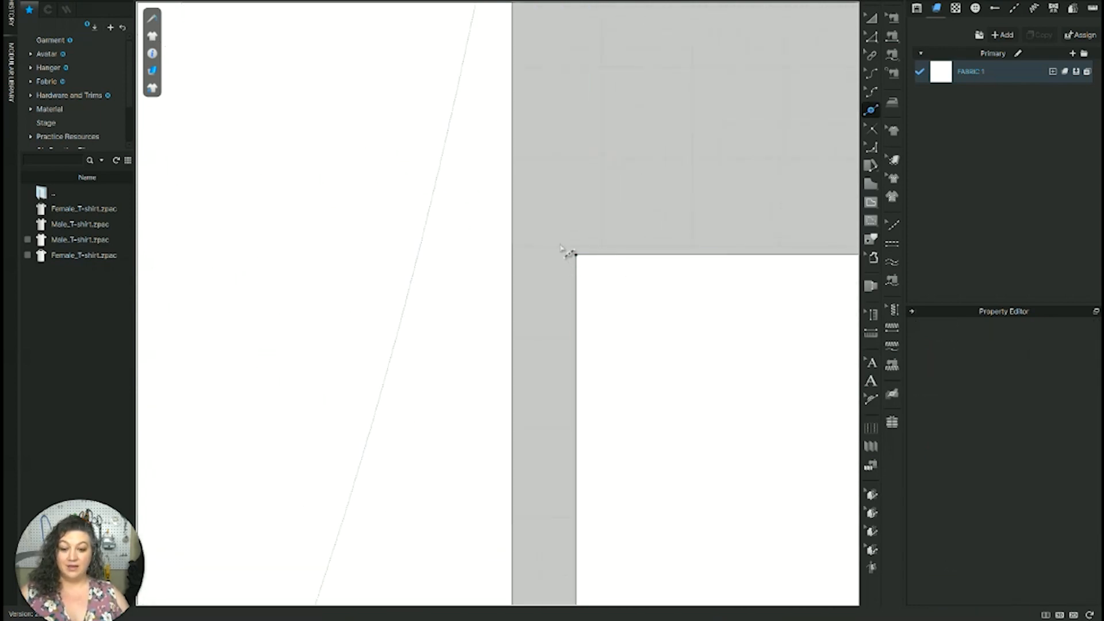
{"action": "left_click", "coordinate": [520, 264]}
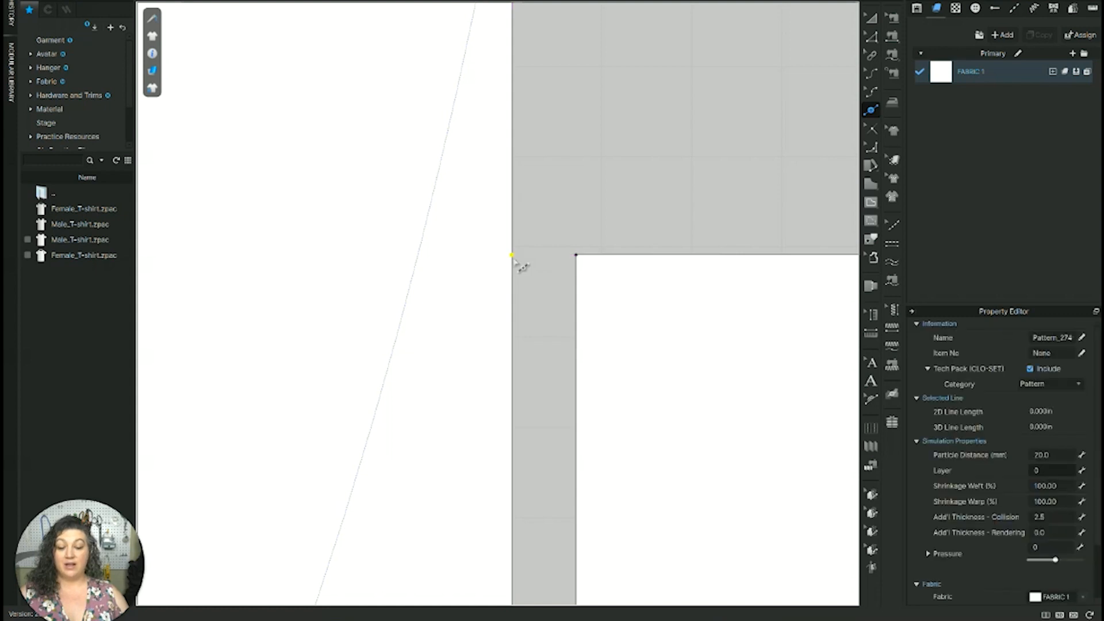
Nudge the rectangle pattern one increment left, back toward the large square, and deselect it
{"action": "scroll", "coordinate": [521, 266], "scroll_direction": "down", "scroll_amount": 6}
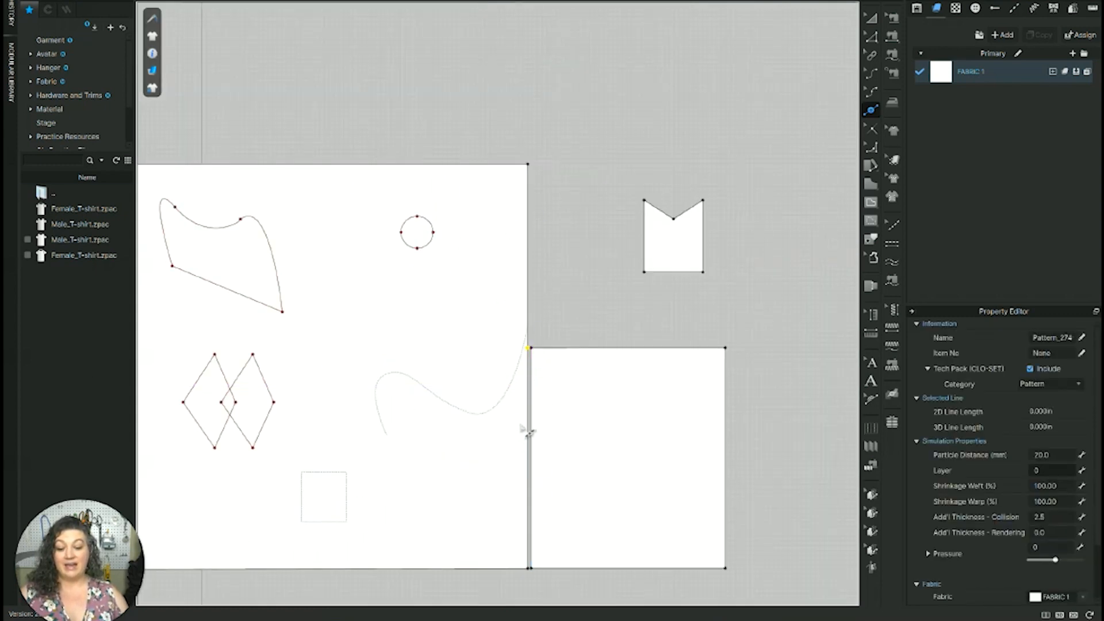
{"action": "key", "text": "a"}
{"action": "left_click", "coordinate": [584, 408]}
{"action": "key", "text": "Left"}
{"action": "left_click", "coordinate": [613, 325]}
{"action": "scroll", "coordinate": [533, 347], "scroll_direction": "down", "scroll_amount": 2}
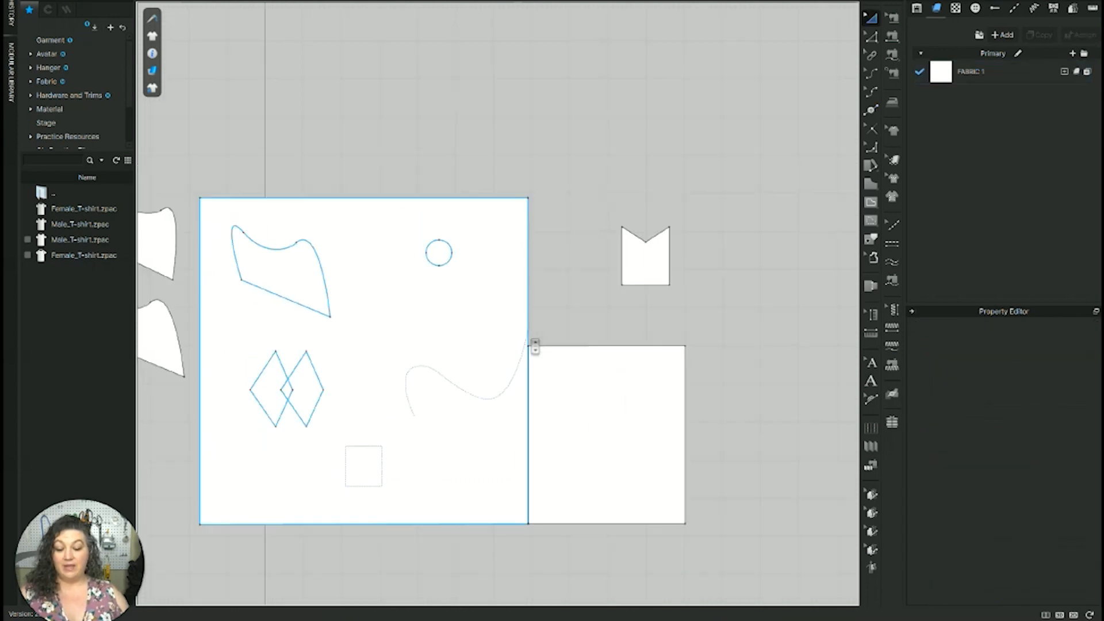
With the Trace tool, select the outer edges around the combined outline of the large square and the rectangle, leaving out their shared edge
{"action": "middle_click_drag", "start_coordinate": [537, 344], "coordinate": [619, 318]}
{"action": "left_click", "coordinate": [871, 240]}
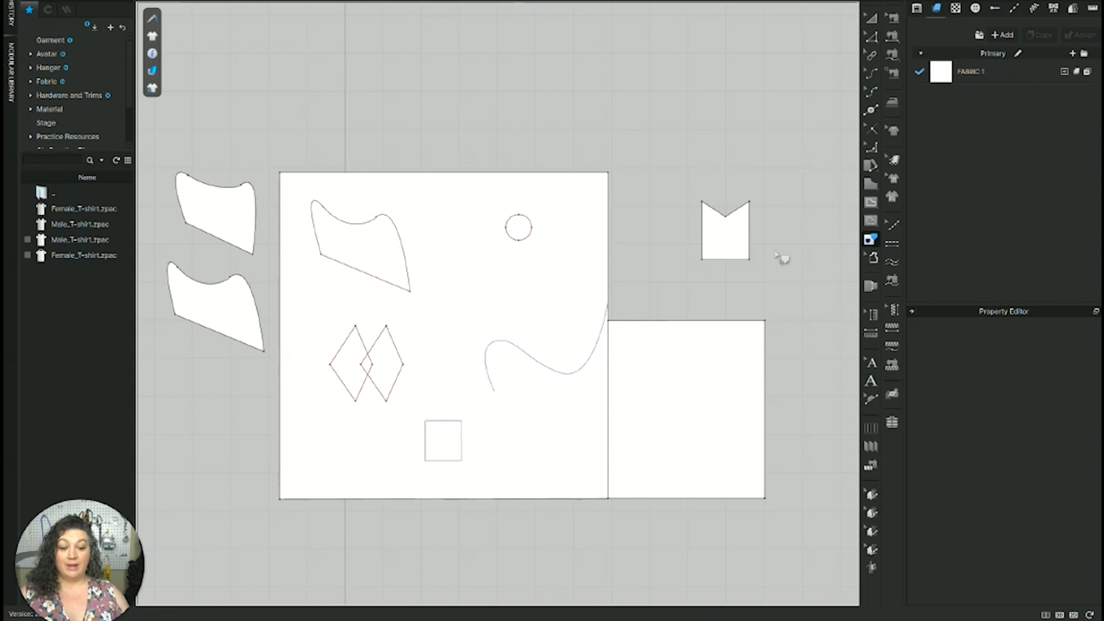
{"action": "left_click", "coordinate": [286, 313]}
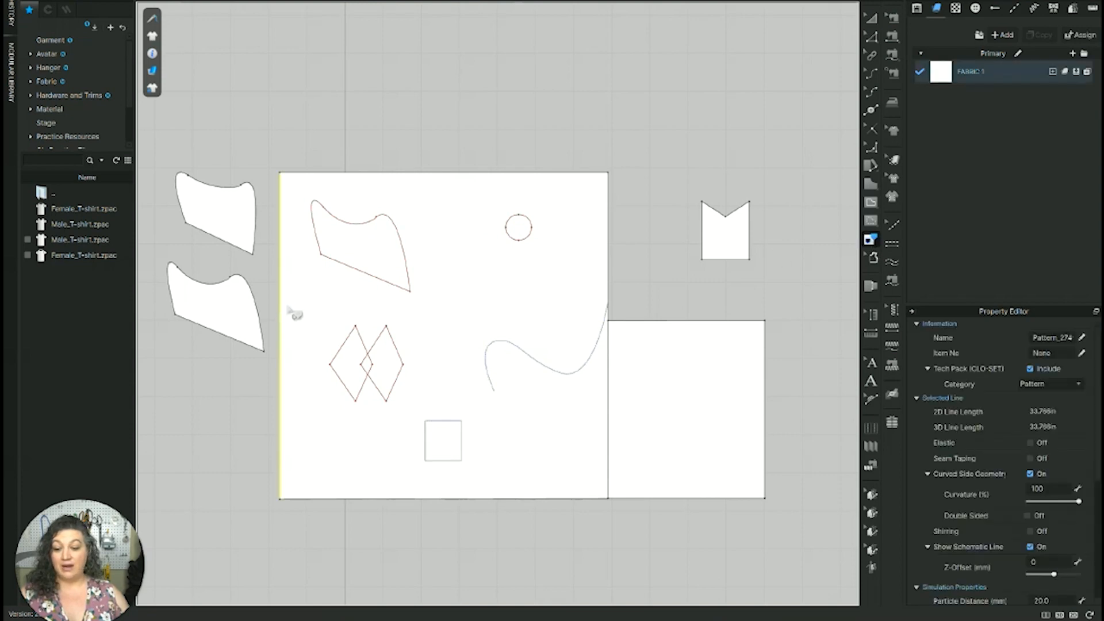
{"action": "left_click", "coordinate": [434, 172], "text": "shift"}
{"action": "left_click", "coordinate": [608, 268], "text": "shift"}
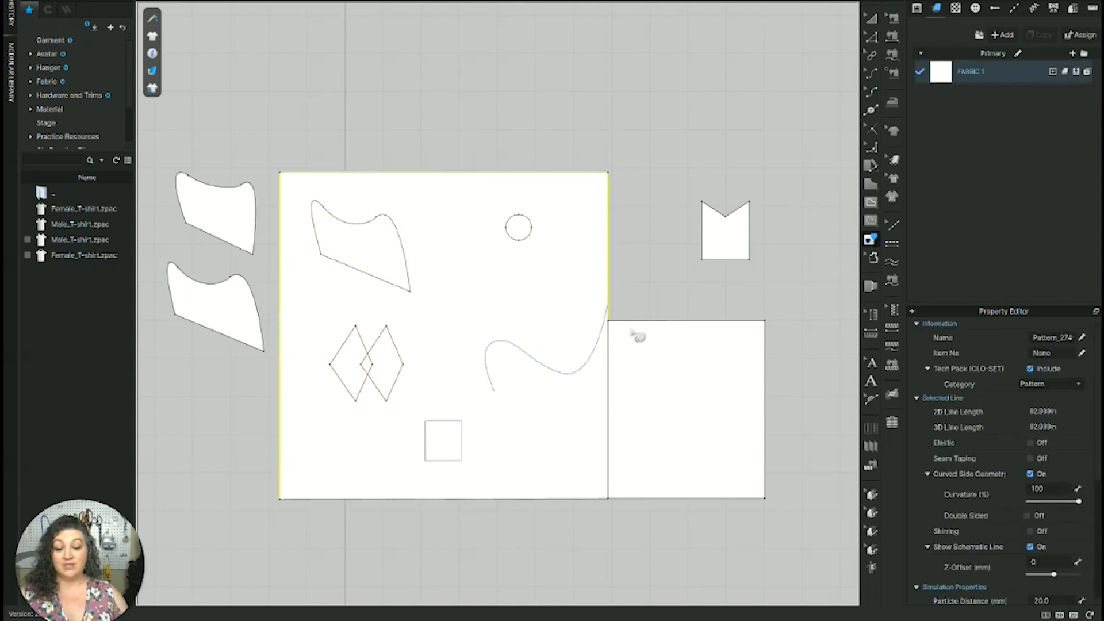
{"action": "left_click", "coordinate": [661, 321], "text": "shift"}
{"action": "left_click", "coordinate": [765, 424], "text": "shift"}
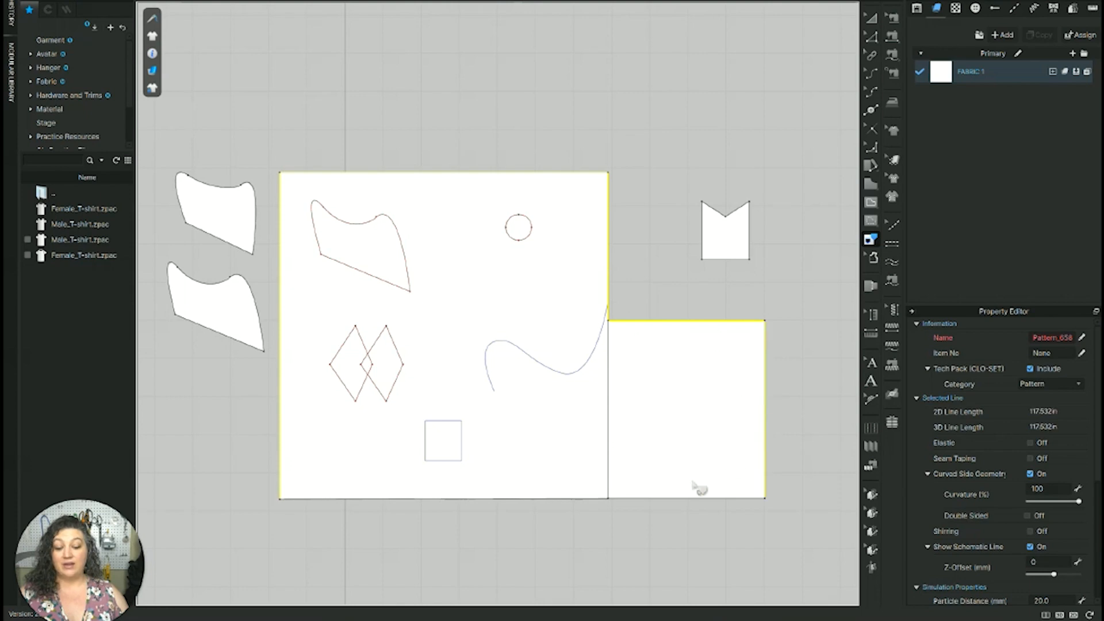
{"action": "left_click", "coordinate": [697, 498], "text": "shift"}
{"action": "left_click", "coordinate": [551, 498], "text": "shift"}
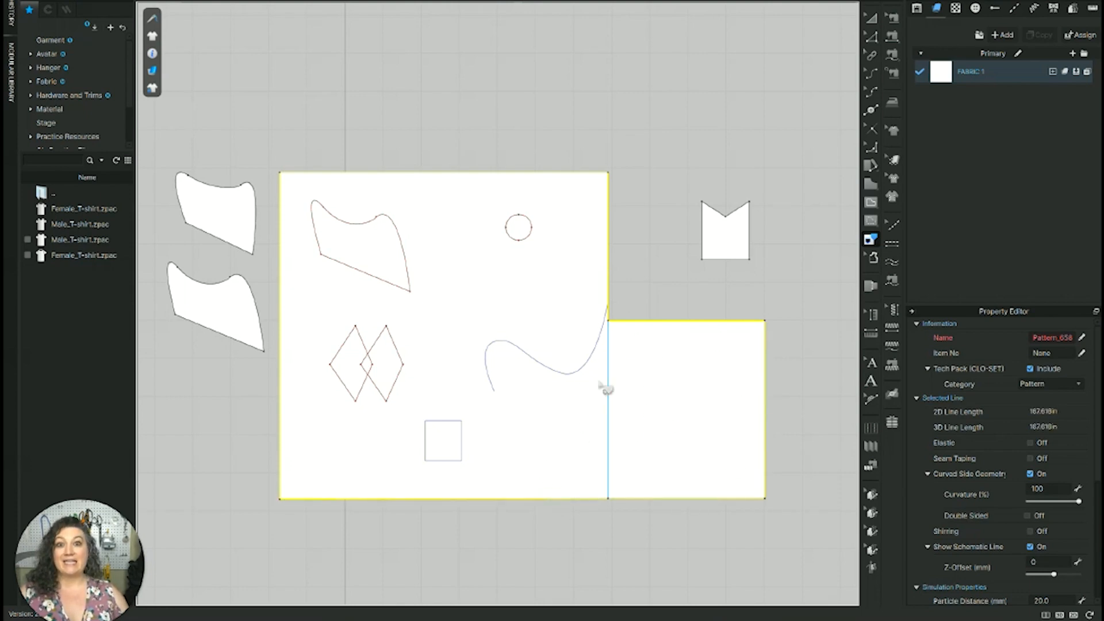
Try to clone the selected combined outline as an internal shape, placing it on the empty area below the patterns
{"action": "right_click", "coordinate": [654, 331]}
{"action": "left_click", "coordinate": [677, 329]}
{"action": "scroll", "coordinate": [633, 345], "scroll_direction": "down", "scroll_amount": 5}
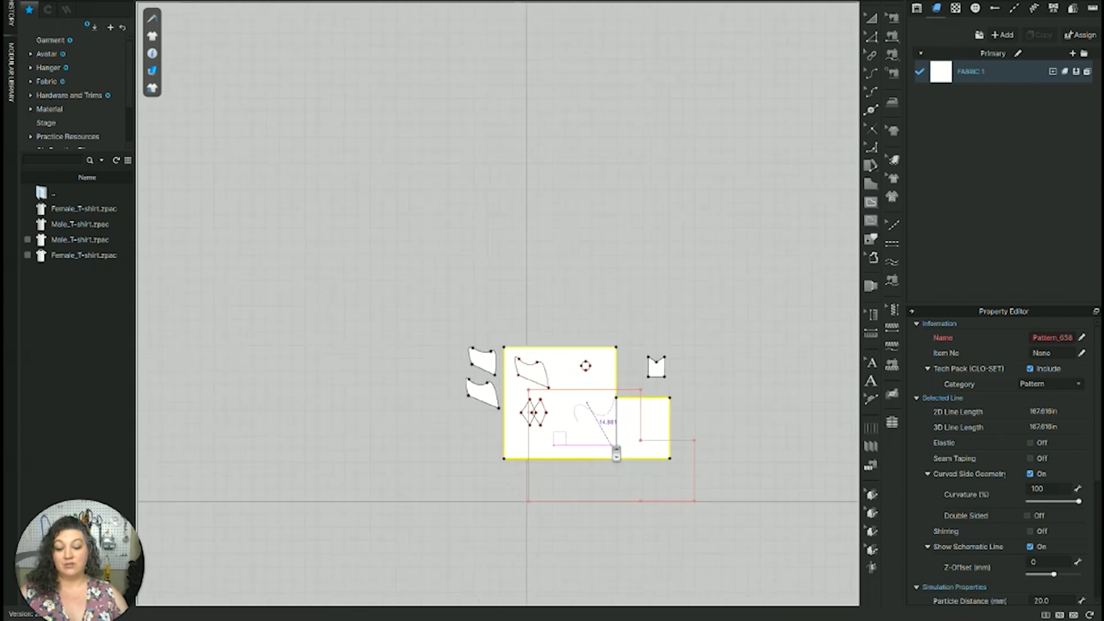
{"action": "left_click", "coordinate": [548, 327]}
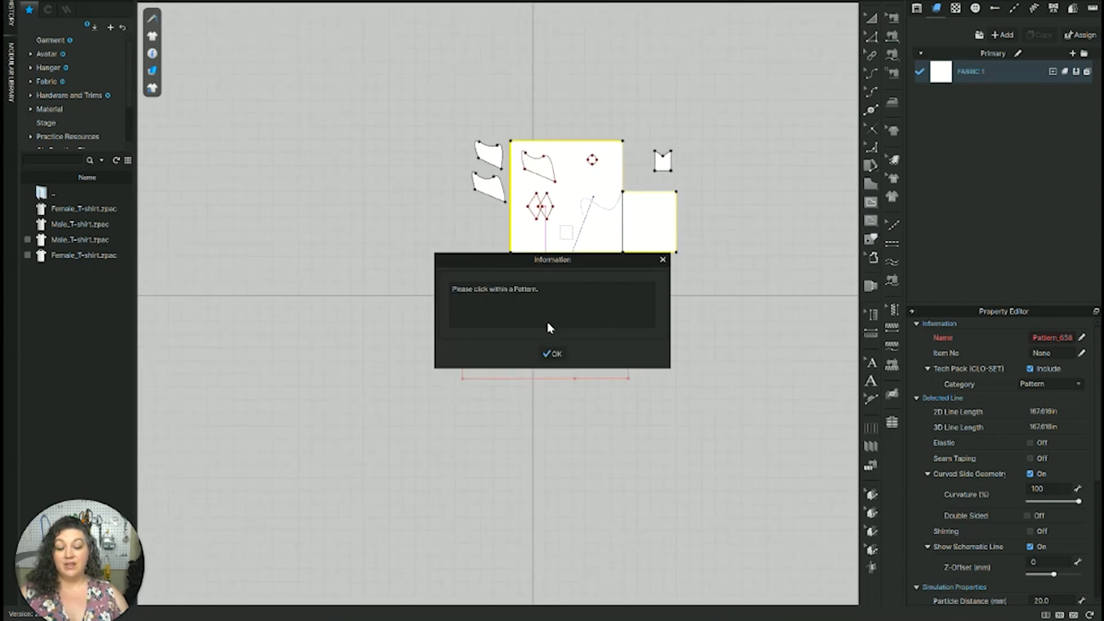
{"action": "left_click", "coordinate": [552, 352]}
Move the rectangle pattern slightly left to close the narrow gap to the large square
{"action": "scroll", "coordinate": [633, 232], "scroll_direction": "up", "scroll_amount": 8}
{"action": "scroll", "coordinate": [616, 276], "scroll_direction": "up", "scroll_amount": 5}
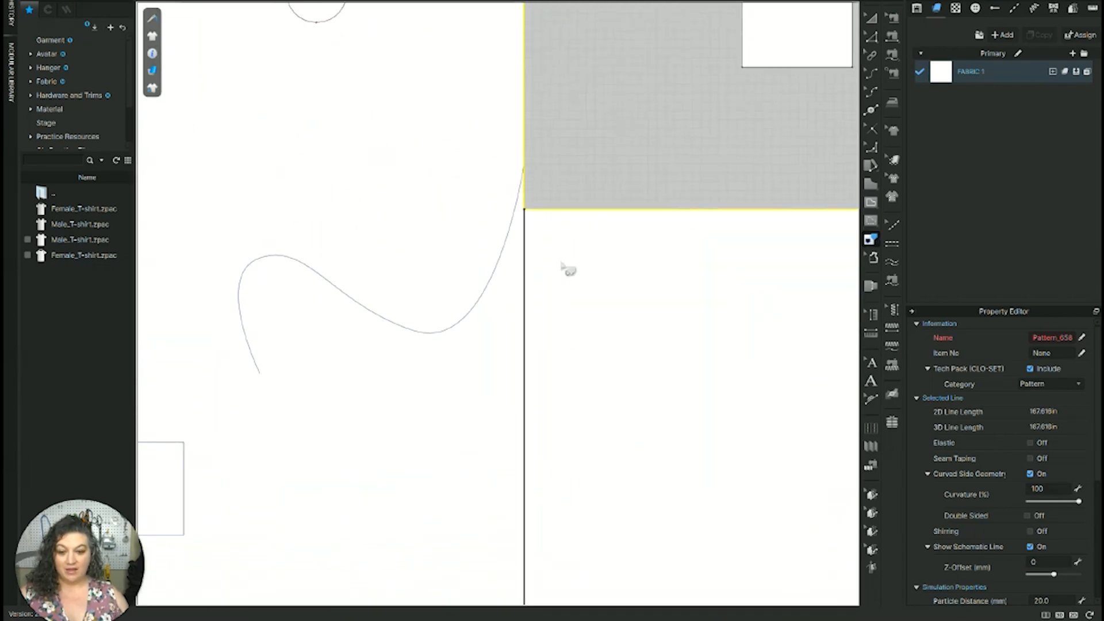
{"action": "scroll", "coordinate": [466, 165], "scroll_direction": "up", "scroll_amount": 3}
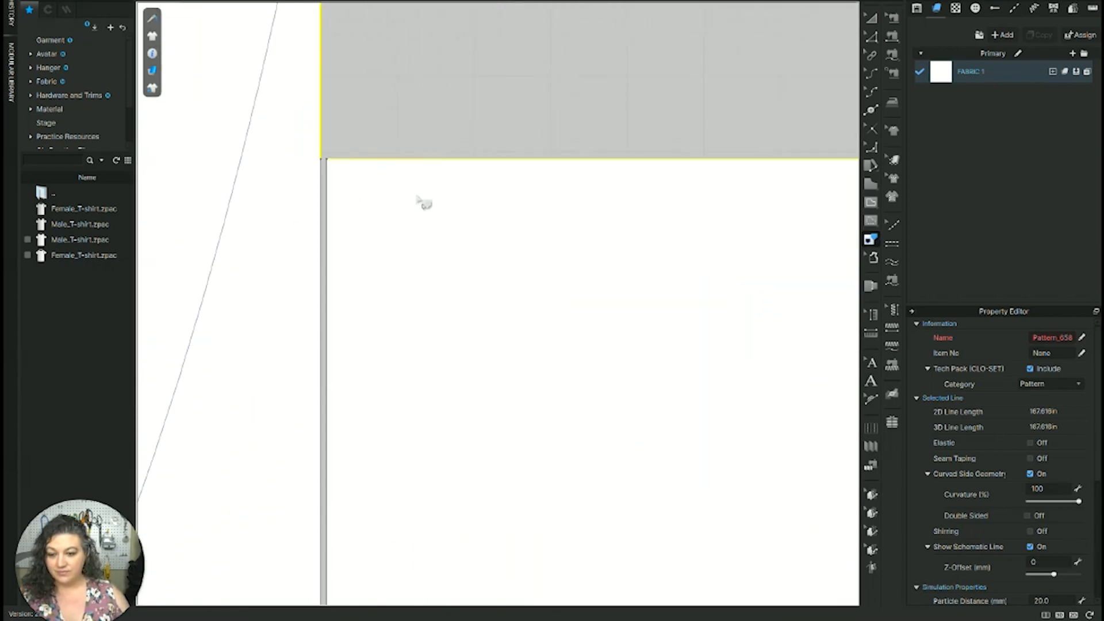
{"action": "key", "text": "a"}
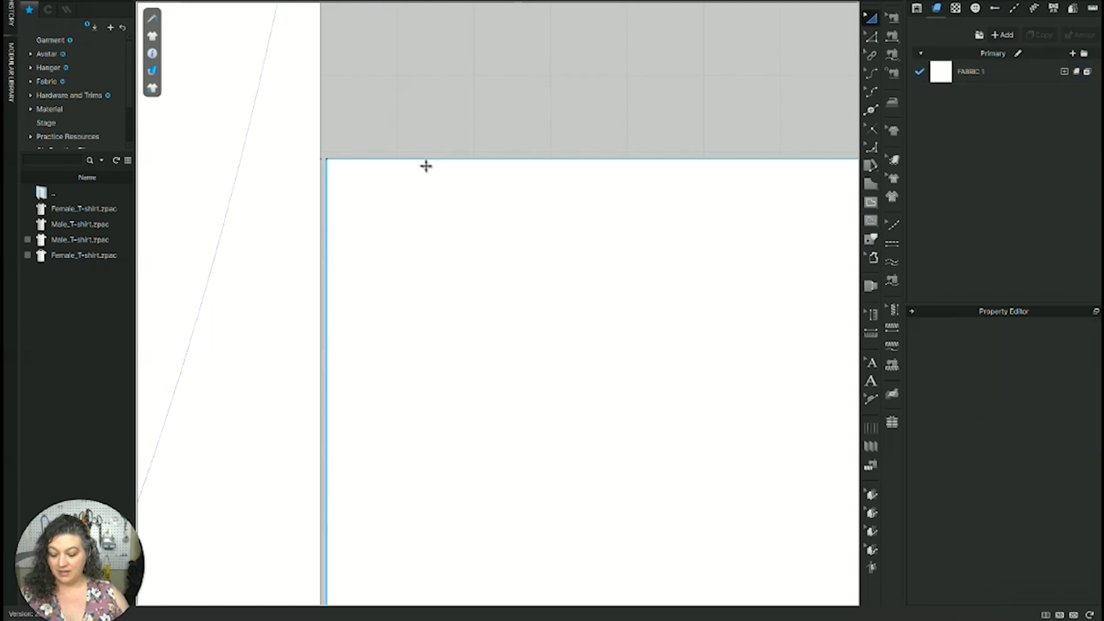
{"action": "key", "text": "z"}
{"action": "key", "text": "a"}
{"action": "left_click_drag", "start_coordinate": [426, 213], "coordinate": [420, 213]}
Align the rectangle pattern's bottom-left corner with the large square's bottom-right corner using small moves
{"action": "scroll", "coordinate": [418, 225], "scroll_direction": "up", "scroll_amount": 4}
{"action": "middle_click_drag", "start_coordinate": [432, 316], "coordinate": [658, 3]}
{"action": "middle_click_drag", "start_coordinate": [428, 2], "coordinate": [555, 3]}
{"action": "middle_click_drag", "start_coordinate": [551, 124], "coordinate": [551, 91]}
{"action": "scroll", "coordinate": [588, 233], "scroll_direction": "down", "scroll_amount": 8}
{"action": "middle_click_drag", "start_coordinate": [594, 318], "coordinate": [508, 3]}
{"action": "scroll", "coordinate": [507, 92], "scroll_direction": "up", "scroll_amount": 6}
{"action": "scroll", "coordinate": [456, 176], "scroll_direction": "up", "scroll_amount": 4}
{"action": "scroll", "coordinate": [455, 158], "scroll_direction": "down", "scroll_amount": 7}
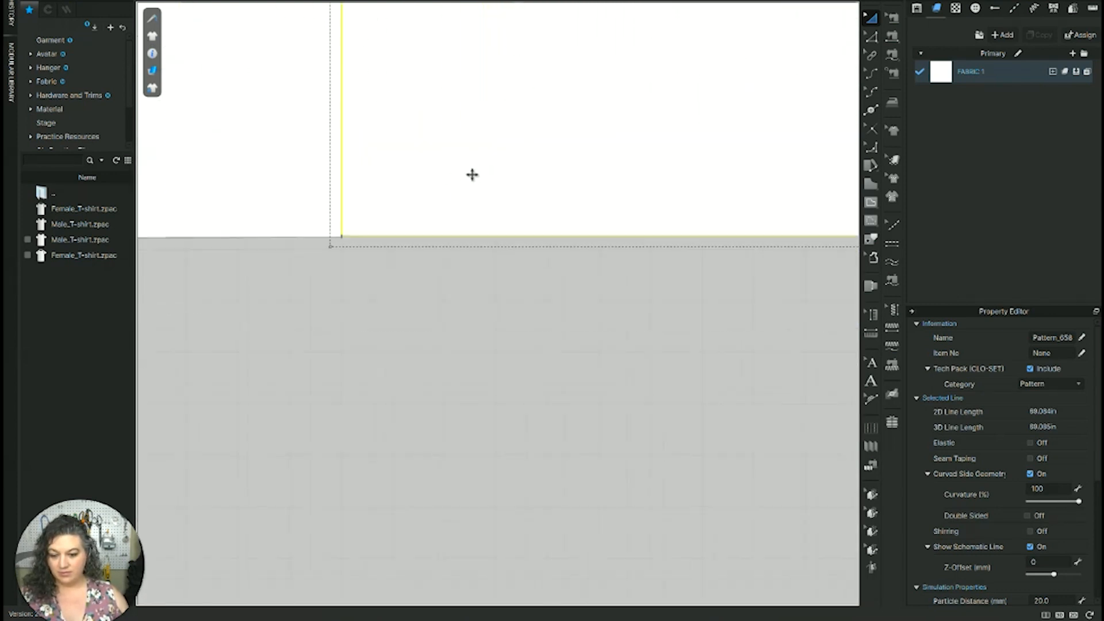
{"action": "scroll", "coordinate": [337, 242], "scroll_direction": "up", "scroll_amount": 5}
{"action": "left_click_drag", "start_coordinate": [365, 237], "coordinate": [369, 233]}
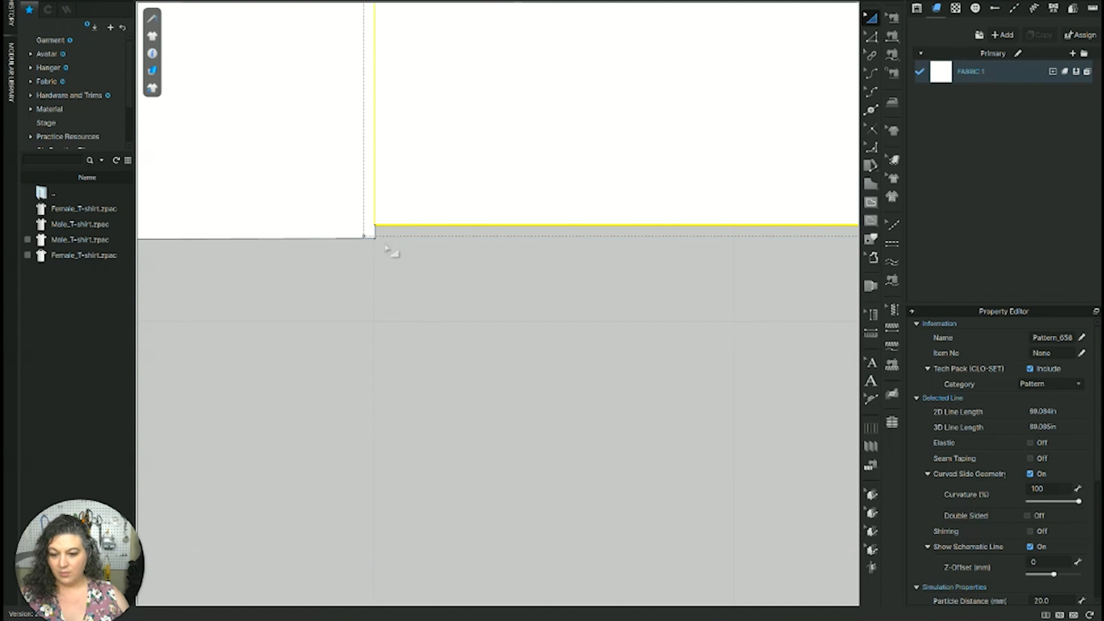
{"action": "left_click", "coordinate": [388, 257]}
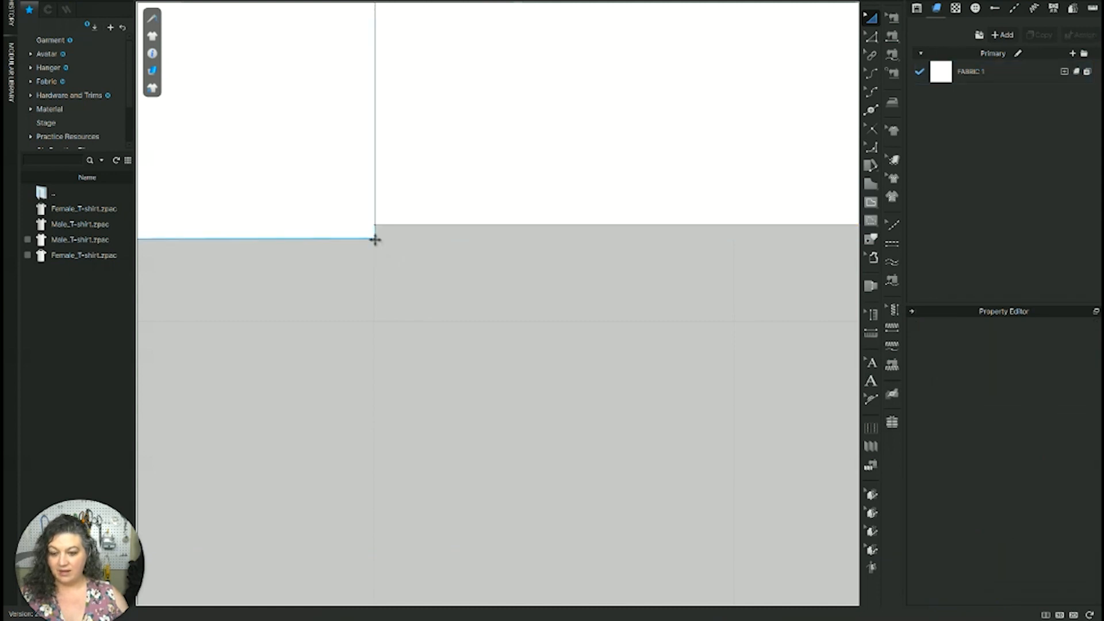
{"action": "left_click", "coordinate": [375, 240]}
{"action": "left_click", "coordinate": [412, 244]}
{"action": "left_click", "coordinate": [418, 222]}
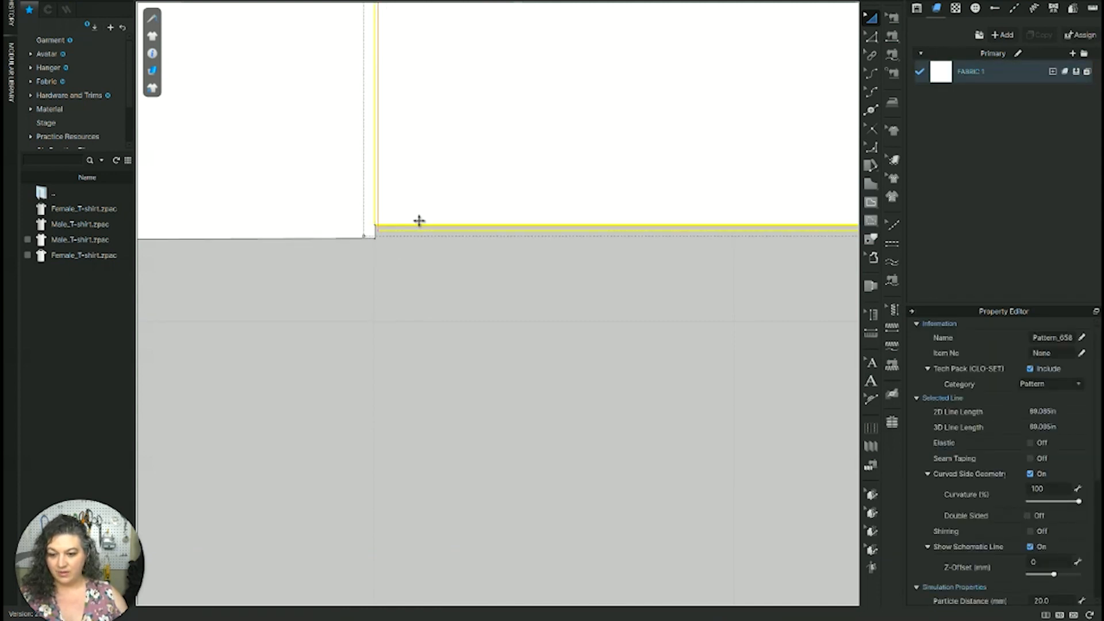
{"action": "left_click_drag", "start_coordinate": [419, 220], "coordinate": [419, 222]}
Nudge the rectangle pattern right to separate its top-left corner from the large square's edge, and deselect it
{"action": "scroll", "coordinate": [419, 221], "scroll_direction": "down", "scroll_amount": 5}
{"action": "middle_click_drag", "start_coordinate": [435, 166], "coordinate": [474, 424]}
{"action": "middle_click_drag", "start_coordinate": [502, 241], "coordinate": [495, 405]}
{"action": "scroll", "coordinate": [501, 168], "scroll_direction": "down", "scroll_amount": 7}
{"action": "middle_click_drag", "start_coordinate": [510, 140], "coordinate": [496, 443]}
{"action": "middle_click_drag", "start_coordinate": [499, 98], "coordinate": [493, 346]}
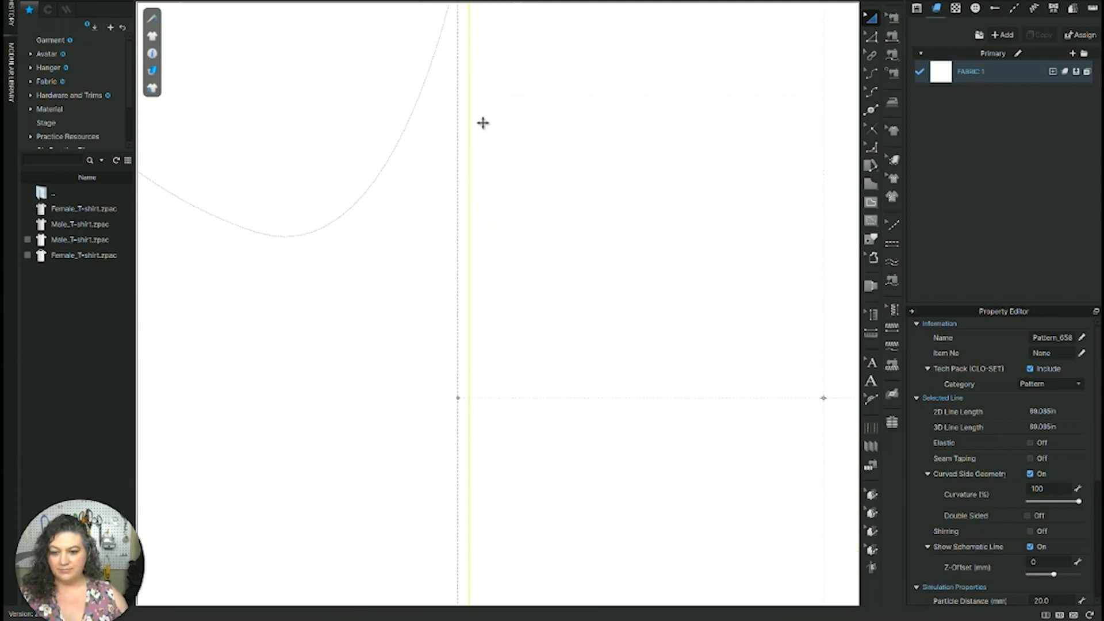
{"action": "middle_click_drag", "start_coordinate": [483, 123], "coordinate": [476, 355]}
{"action": "scroll", "coordinate": [467, 224], "scroll_direction": "up", "scroll_amount": 5}
{"action": "middle_click_drag", "start_coordinate": [468, 227], "coordinate": [485, 286]}
{"action": "scroll", "coordinate": [485, 286], "scroll_direction": "up", "scroll_amount": 3}
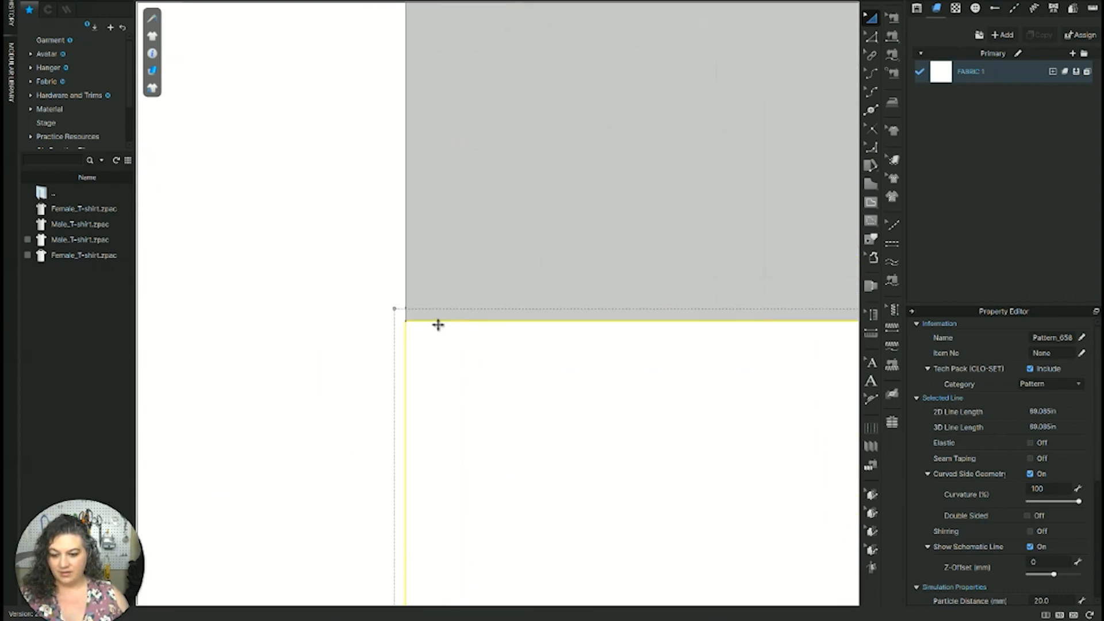
{"action": "middle_click_drag", "start_coordinate": [438, 325], "coordinate": [423, 183]}
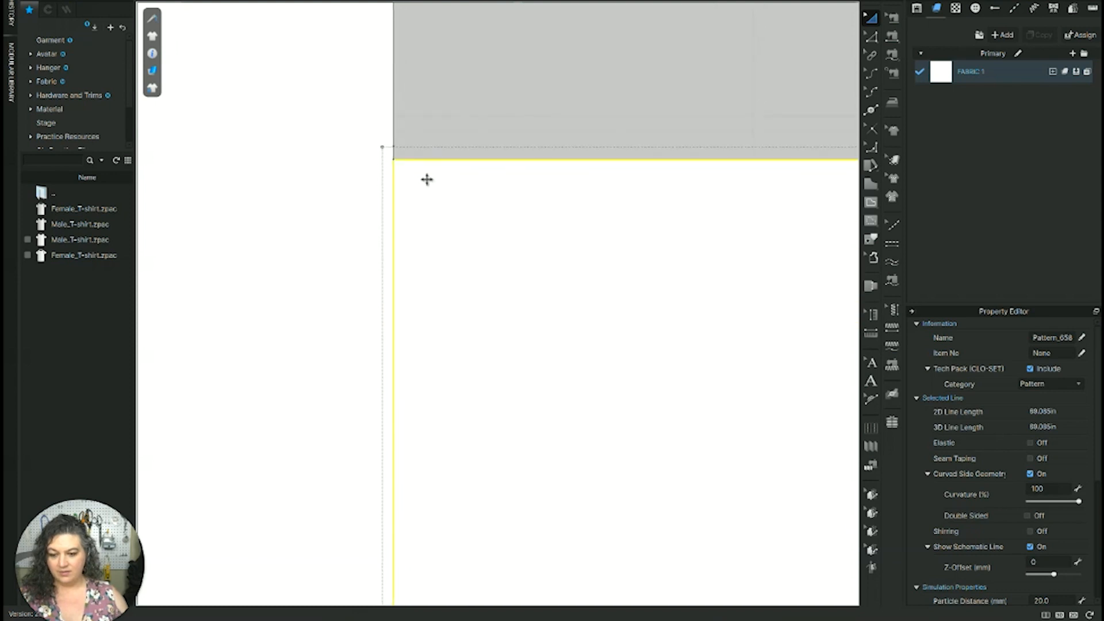
{"action": "key", "text": "ctrl+z"}
{"action": "left_click", "coordinate": [422, 177]}
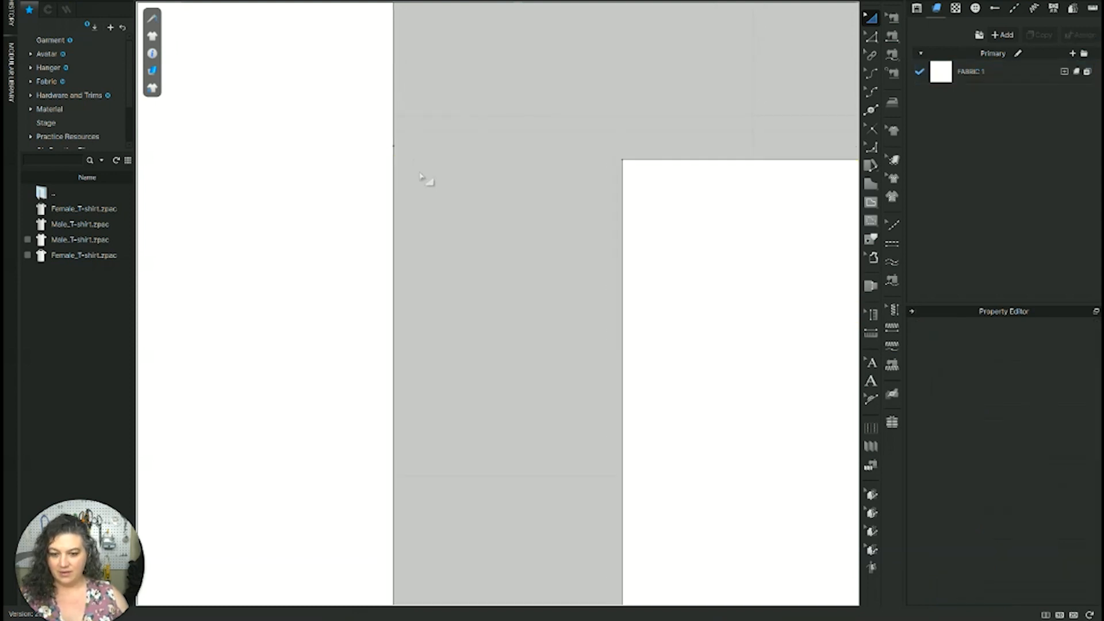
Delete the misplaced point on the large square's right edge and add a new point level with the rectangle's top-left corner
{"action": "left_click", "coordinate": [393, 145]}
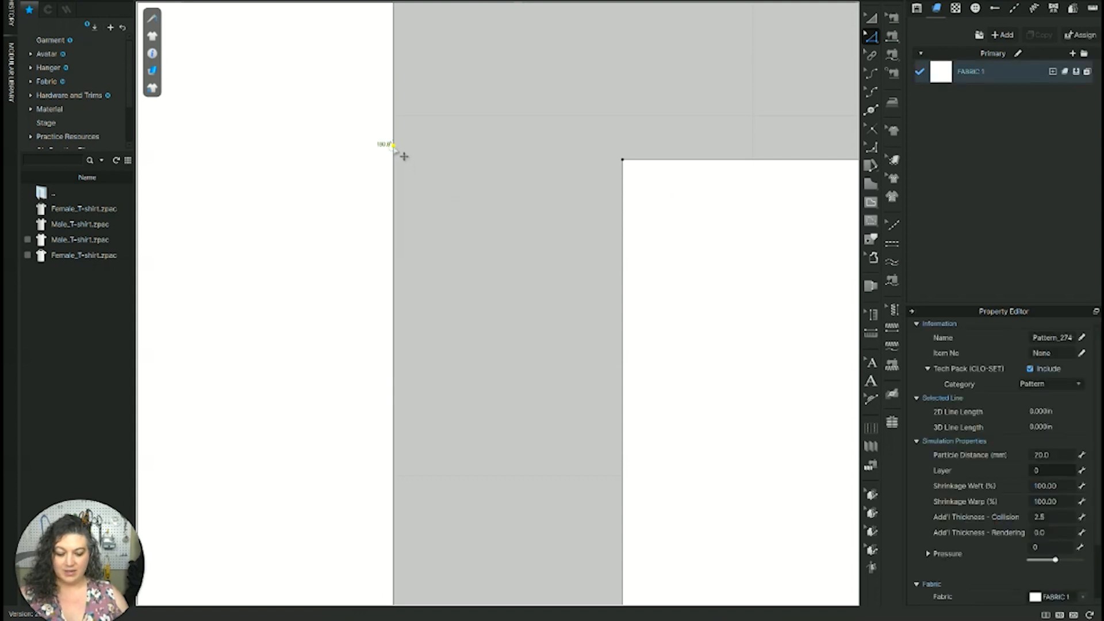
{"action": "key", "text": "Delete"}
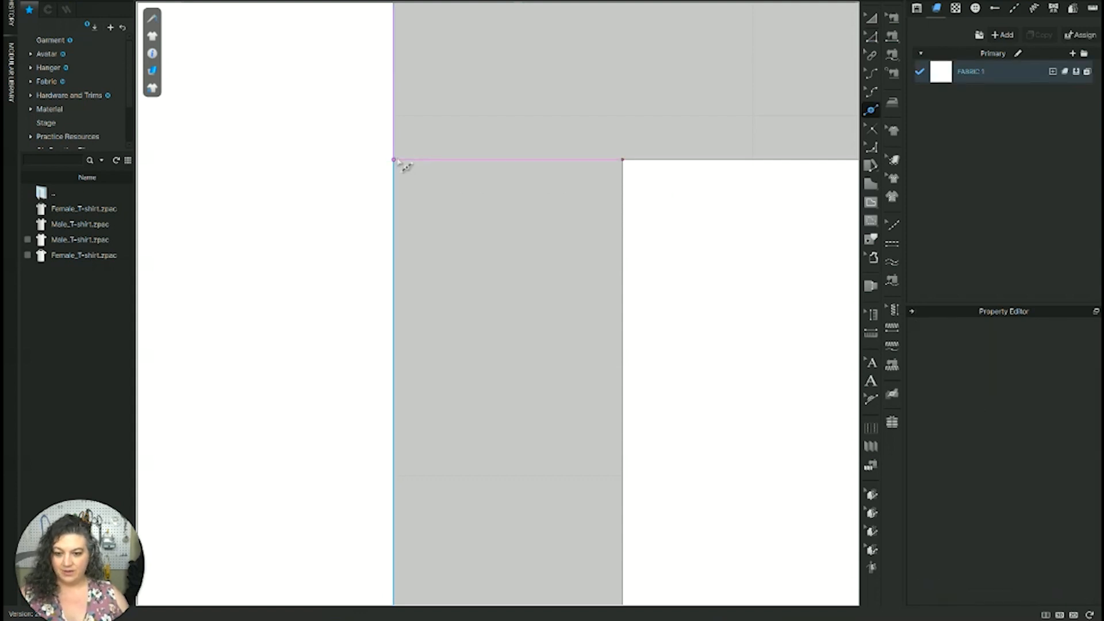
{"action": "left_click", "coordinate": [394, 160]}
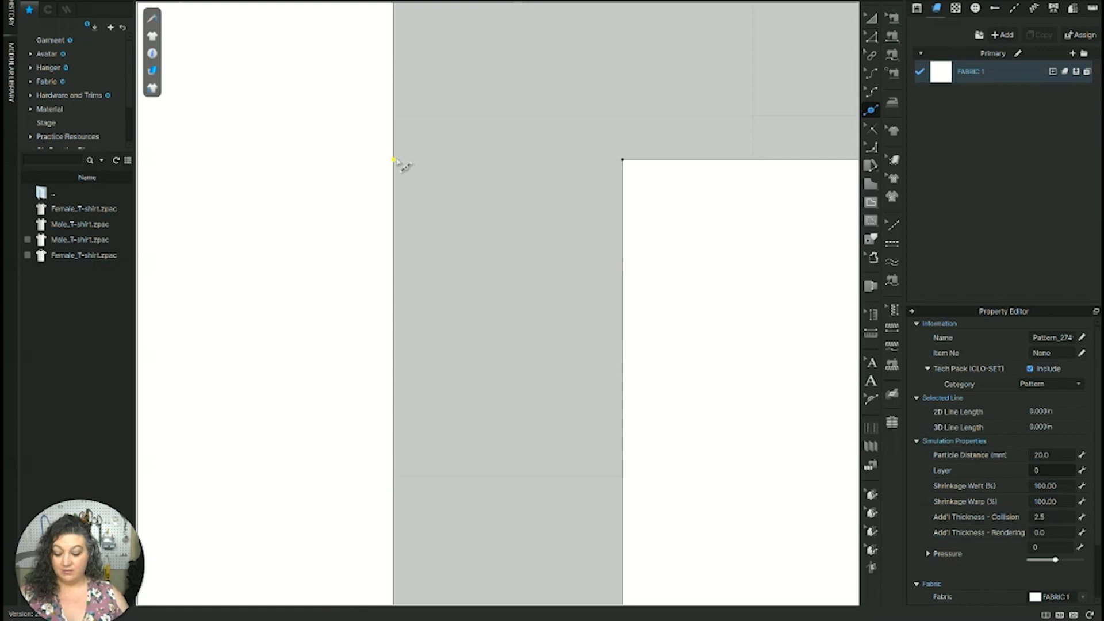
Move the rectangle pattern left until its top-left corner meets the new point on the large square's edge, and deselect it
{"action": "left_click", "coordinate": [622, 241]}
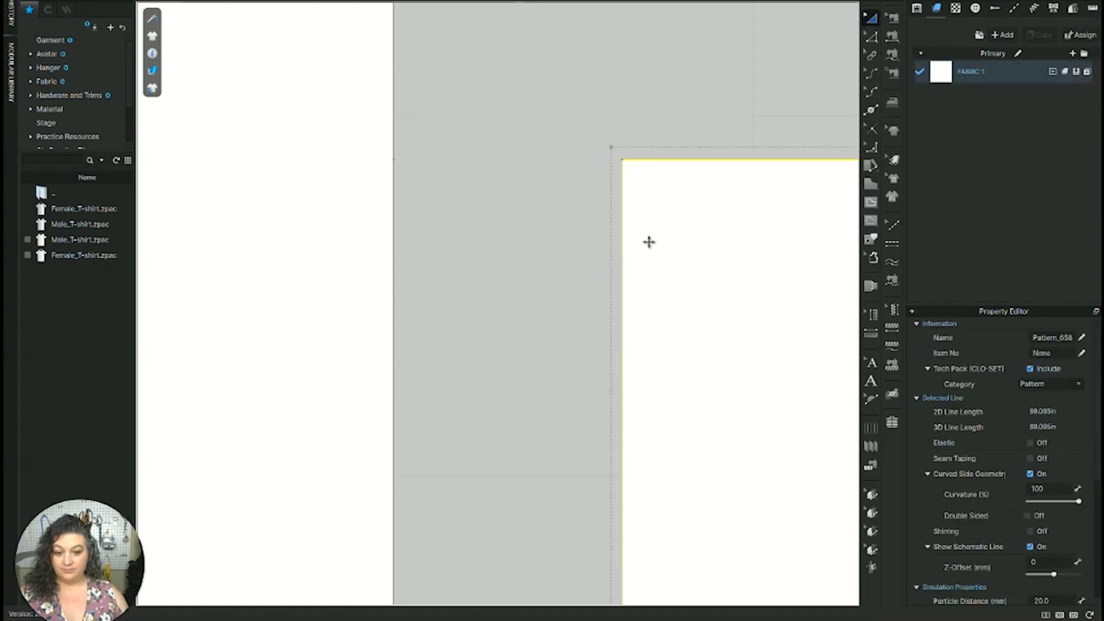
{"action": "key", "text": "ctrl+z"}
{"action": "left_click", "coordinate": [516, 105]}
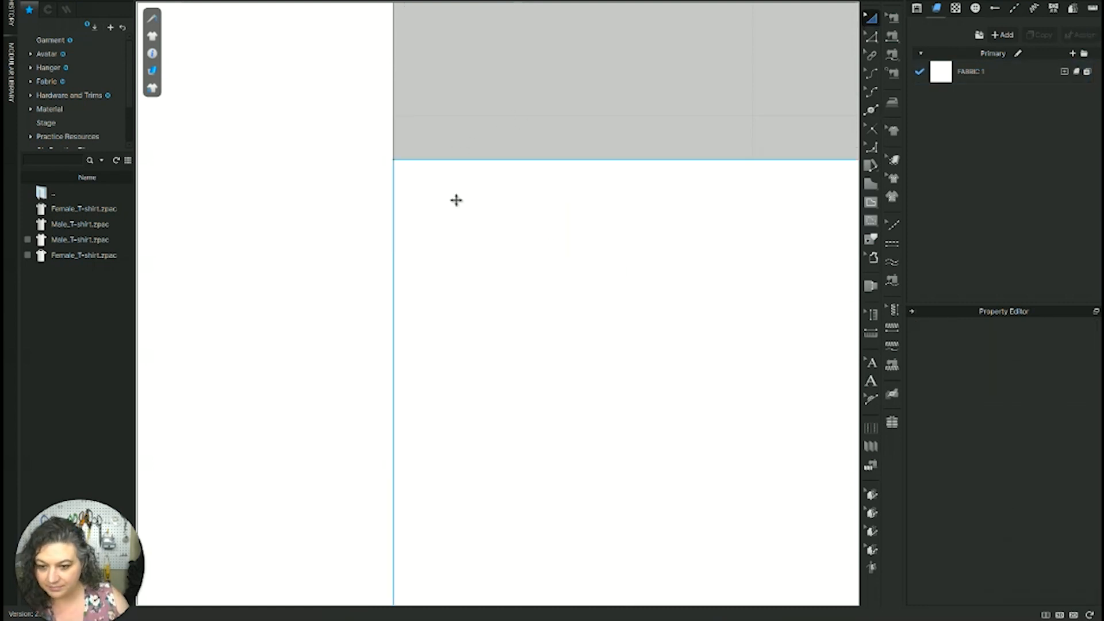
Trace the combined outer outline of the large square and adjoining rectangle as a pattern, placing it on the empty area below them
{"action": "scroll", "coordinate": [456, 200], "scroll_direction": "down", "scroll_amount": 8}
{"action": "middle_click_drag", "start_coordinate": [523, 315], "coordinate": [499, 113]}
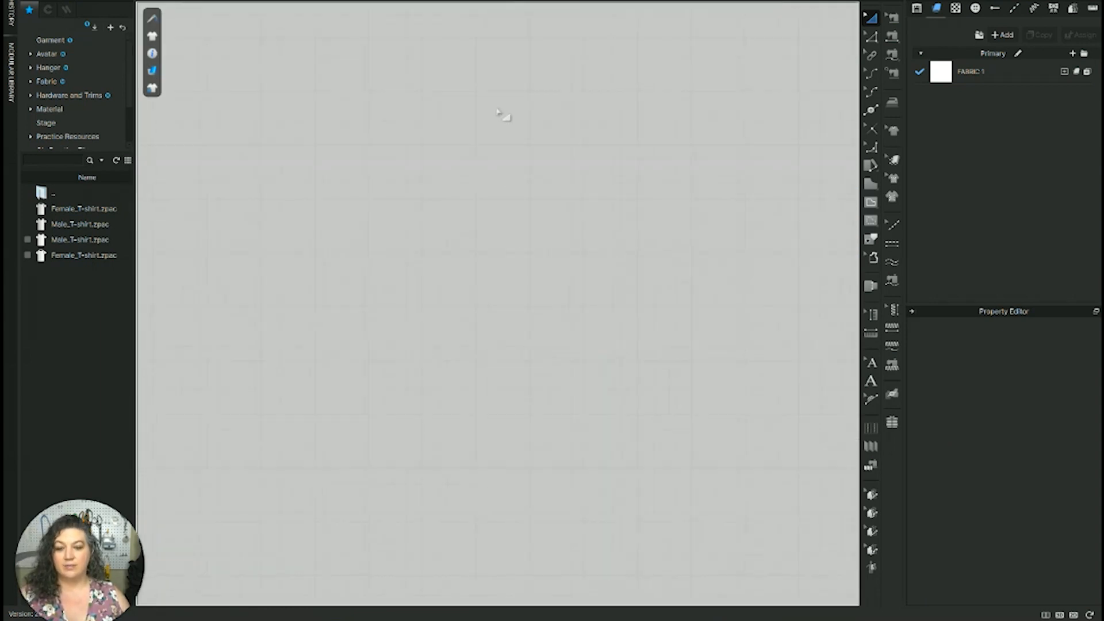
{"action": "middle_click_drag", "start_coordinate": [493, 183], "coordinate": [516, 305]}
{"action": "scroll", "coordinate": [520, 175], "scroll_direction": "down", "scroll_amount": 5}
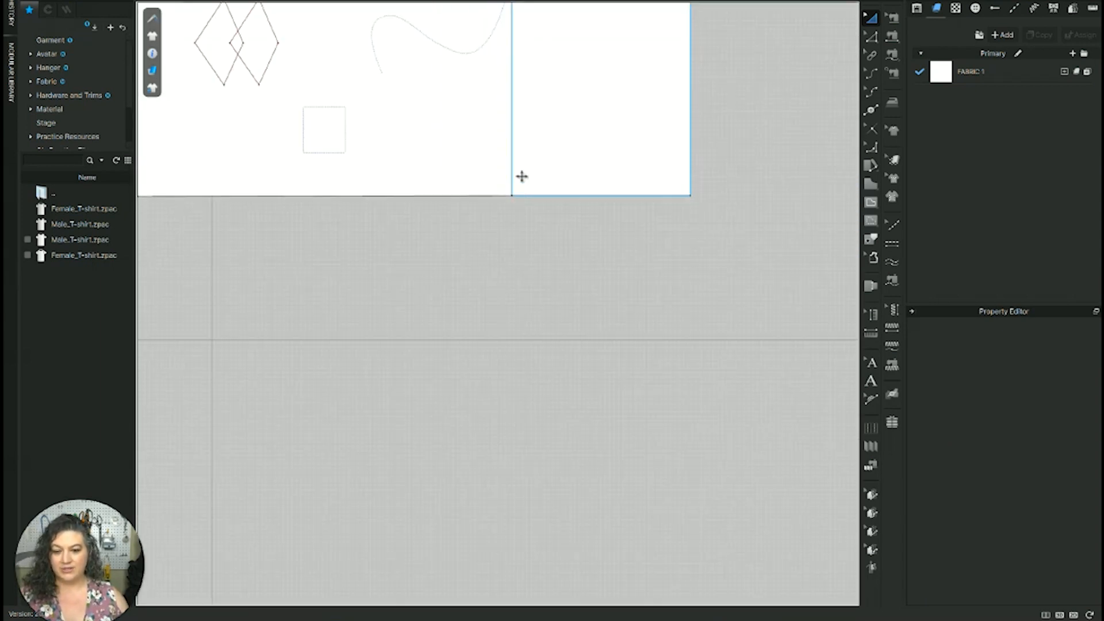
{"action": "middle_click_drag", "start_coordinate": [556, 261], "coordinate": [579, 401]}
{"action": "left_click", "coordinate": [872, 238]}
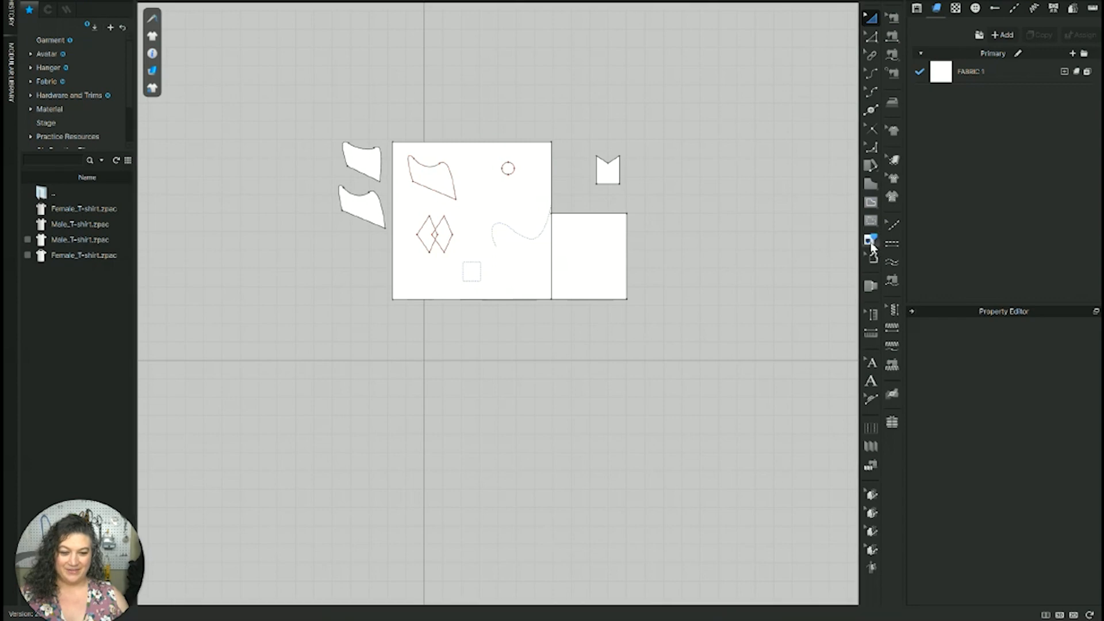
{"action": "left_click", "coordinate": [447, 192]}
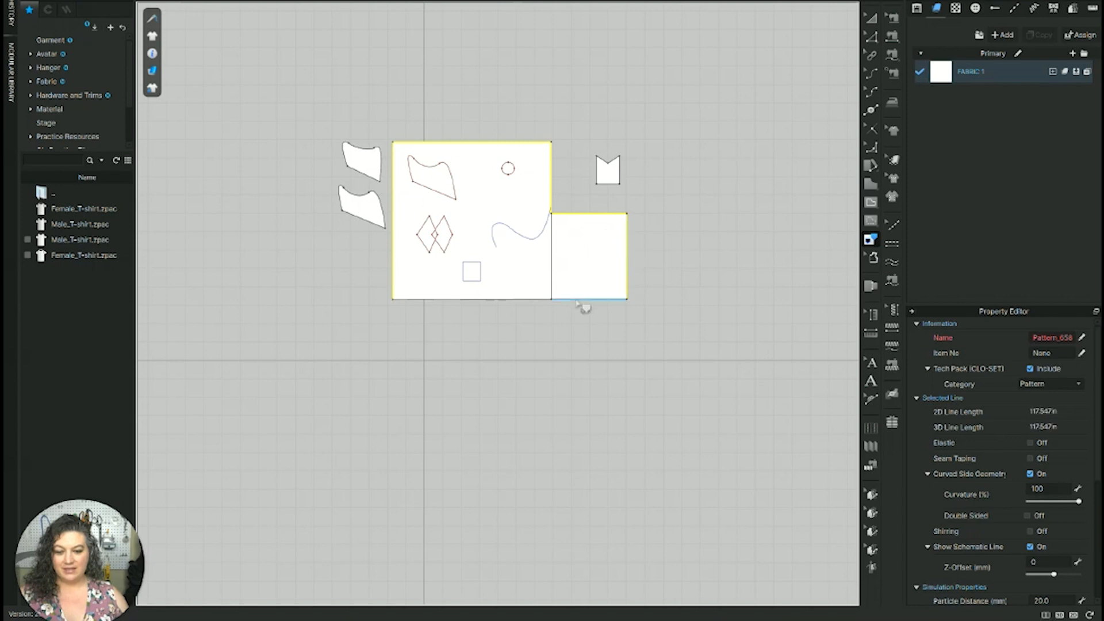
{"action": "right_click", "coordinate": [528, 305]}
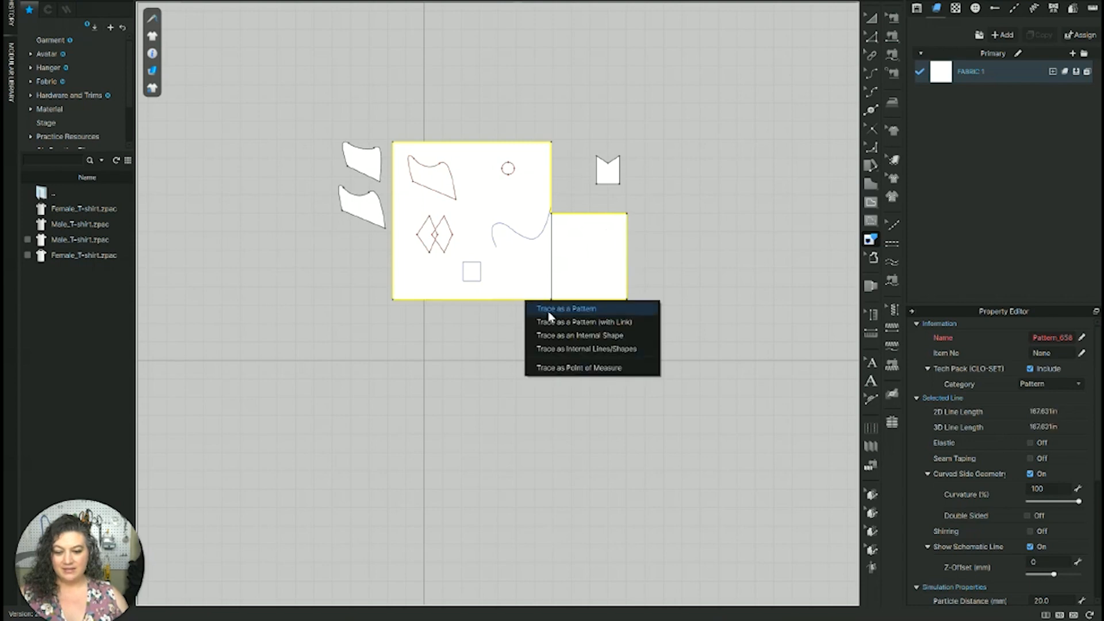
{"action": "left_click", "coordinate": [535, 313]}
{"action": "left_click", "coordinate": [419, 419]}
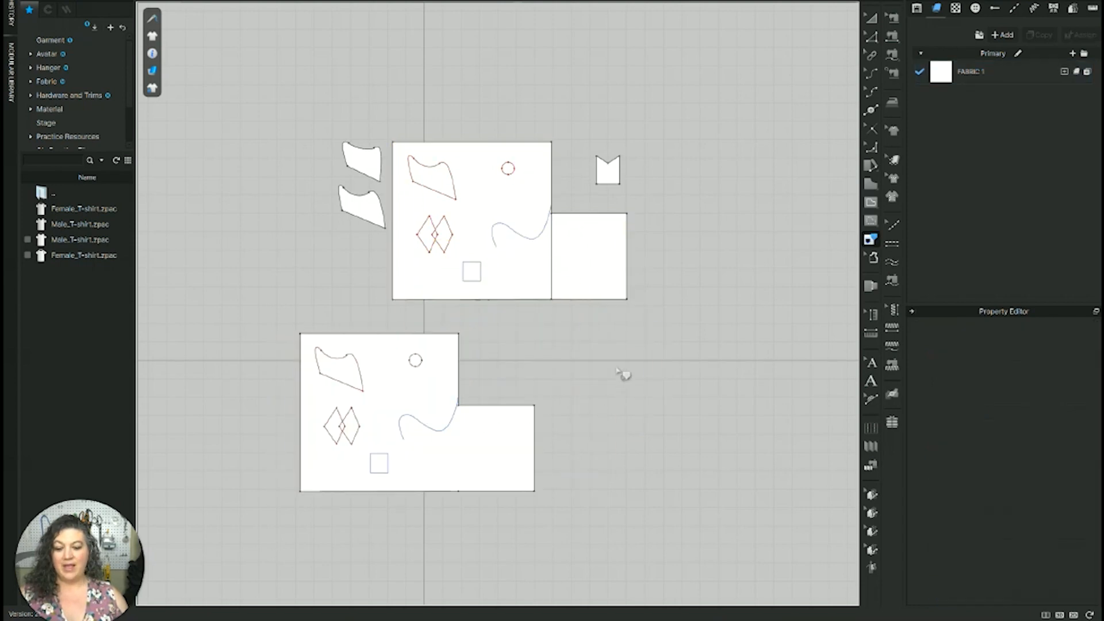